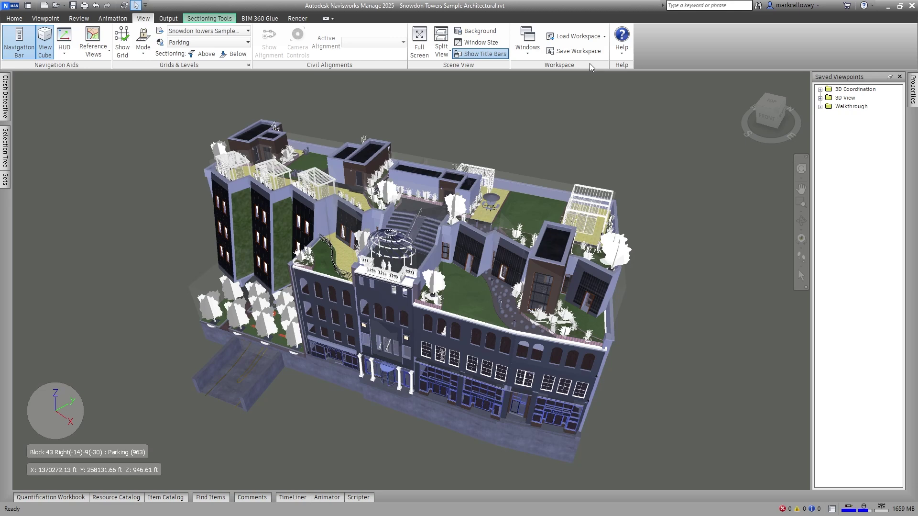
- Hide the Saved Viewpoints window and display it again
left_click(534, 58)
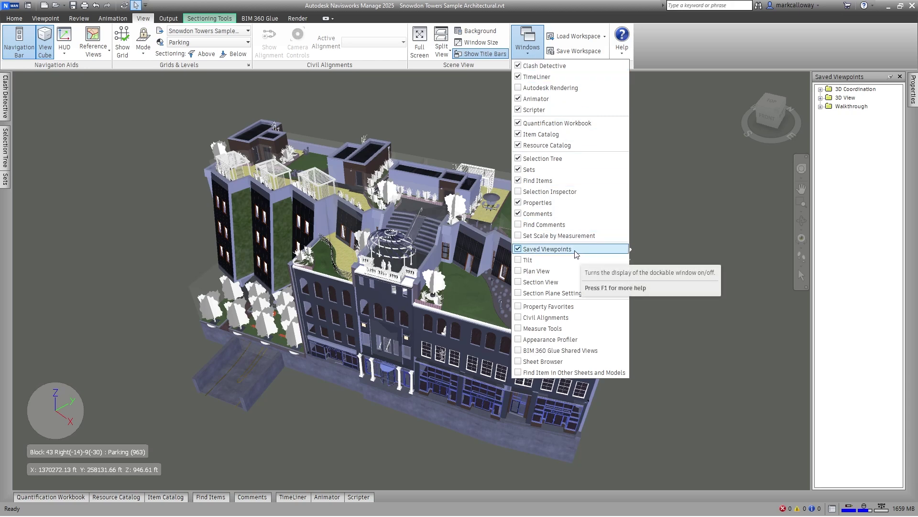
left_click(522, 250)
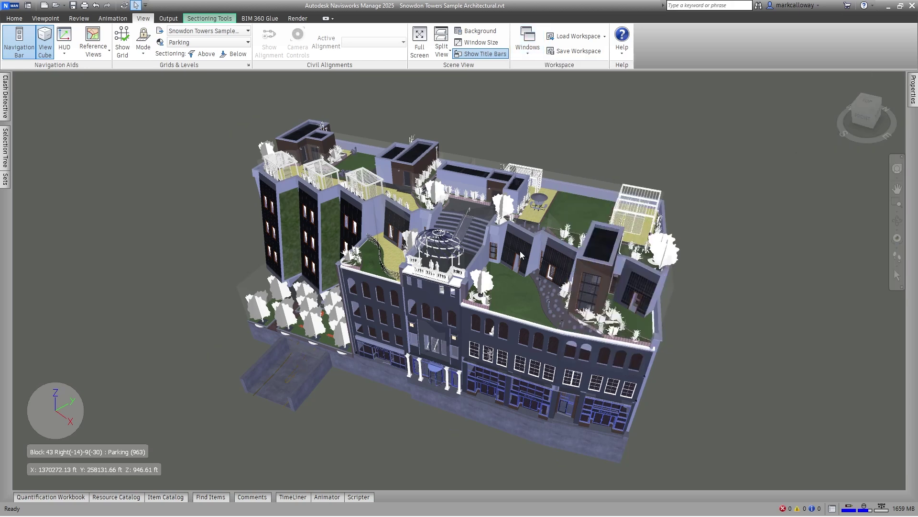
left_click(527, 52)
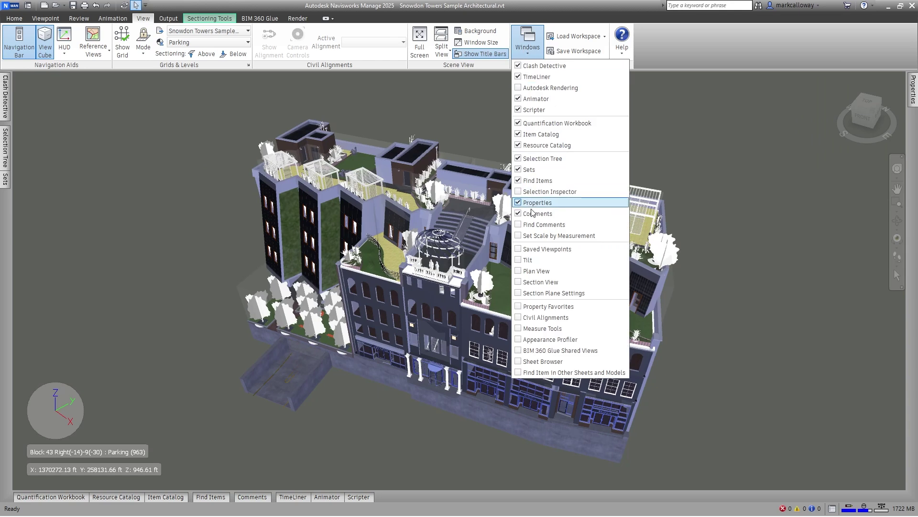
left_click(522, 250)
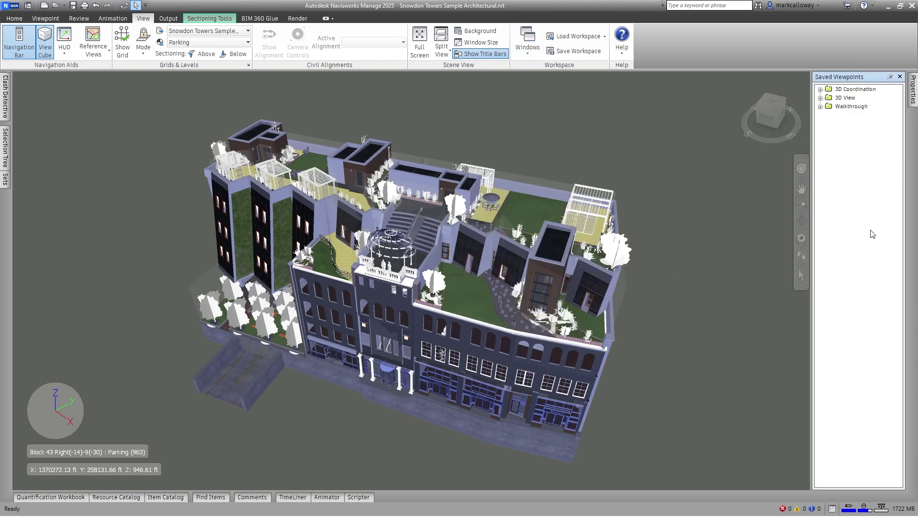
- Set the Saved Viewpoints window to auto-hide, reveal it, and dock it permanently again
left_click(890, 77)
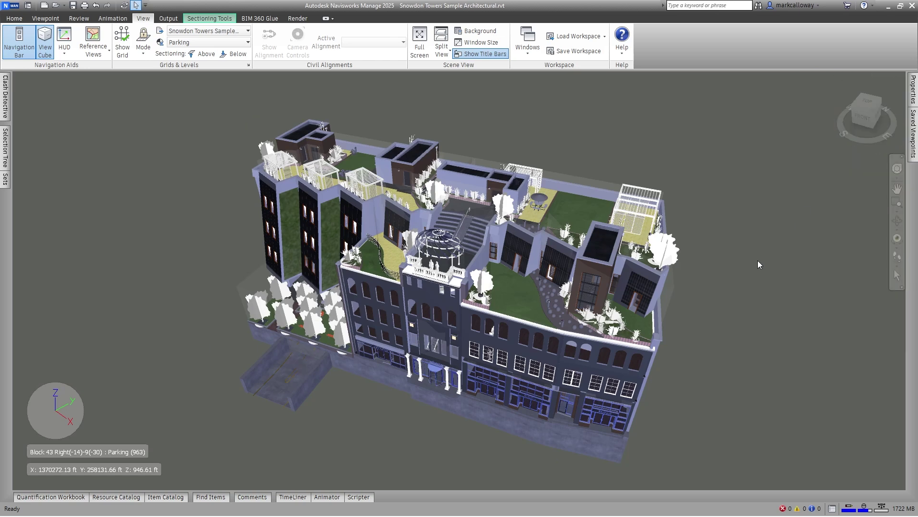
mouse_move(914, 132)
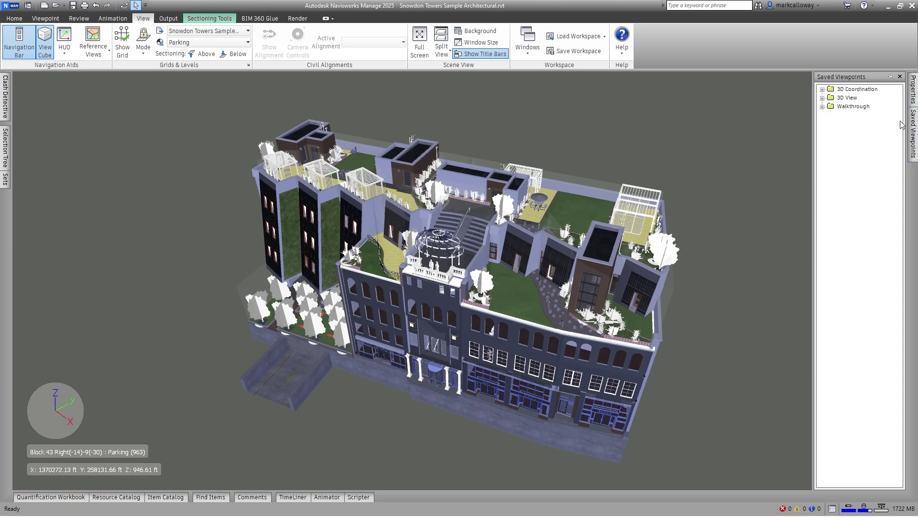
left_click(890, 78)
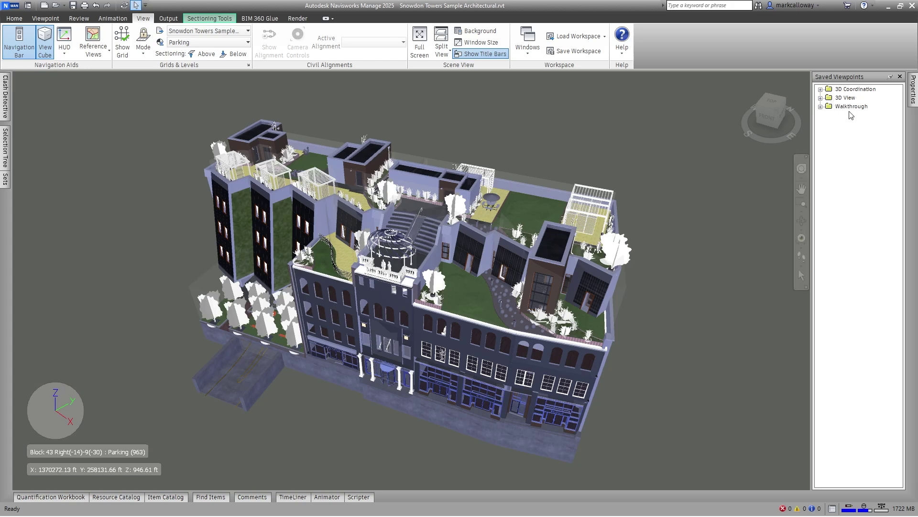
- Expand the 3D View folder and go through its saved viewpoints from the Camera fr Above view to Loft Unit
left_click(820, 97)
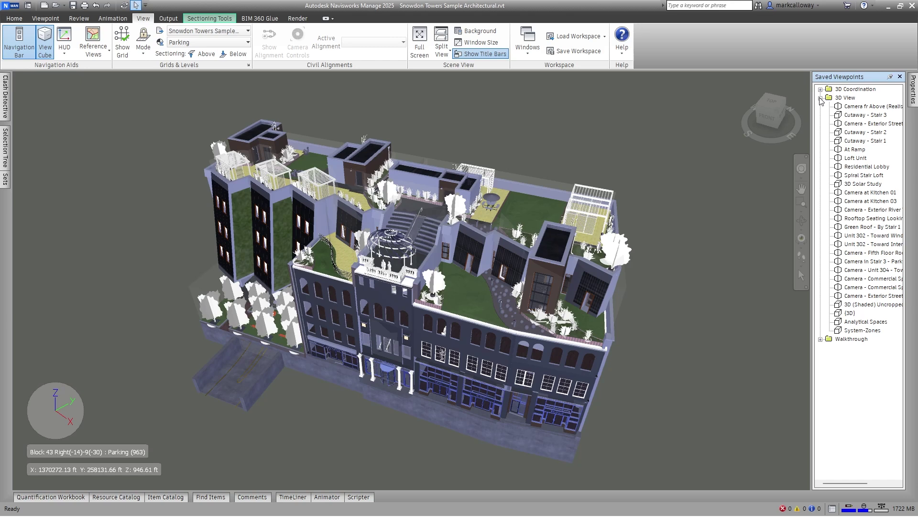
left_click(857, 107)
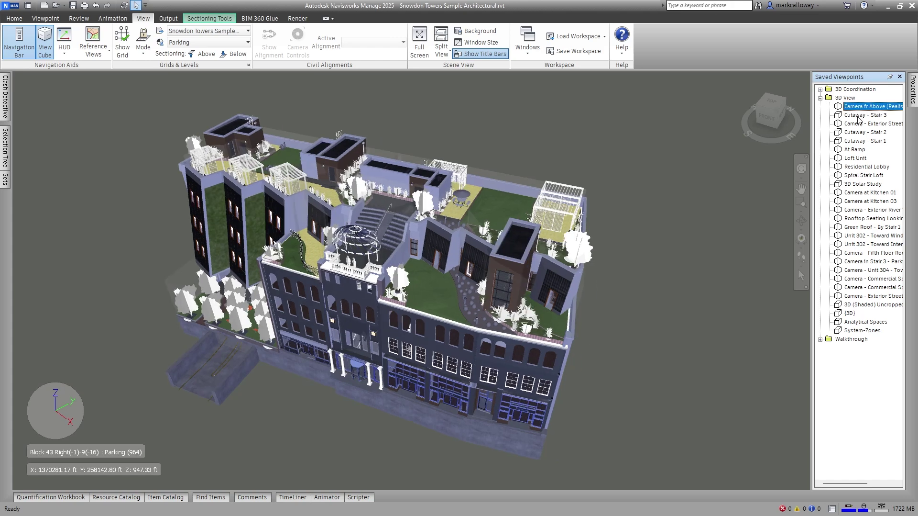
left_click(859, 115)
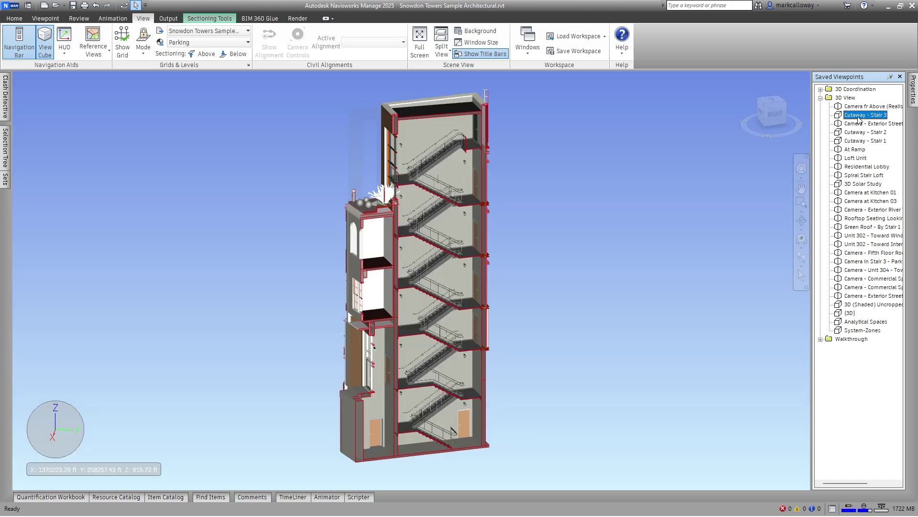
left_click(860, 123)
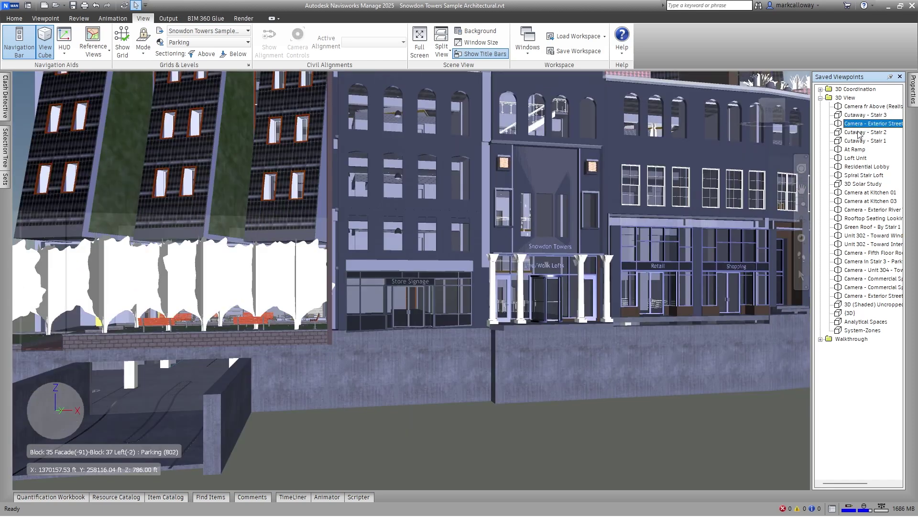
left_click(859, 132)
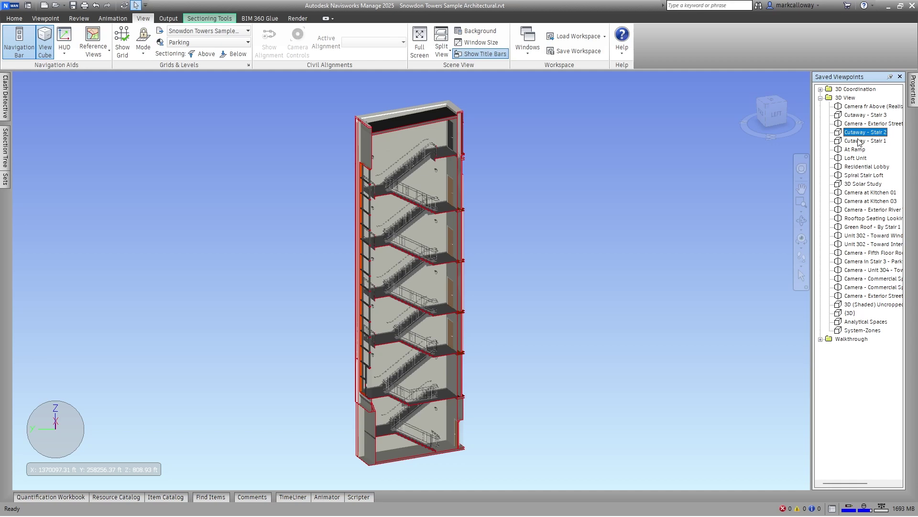
left_click(860, 141)
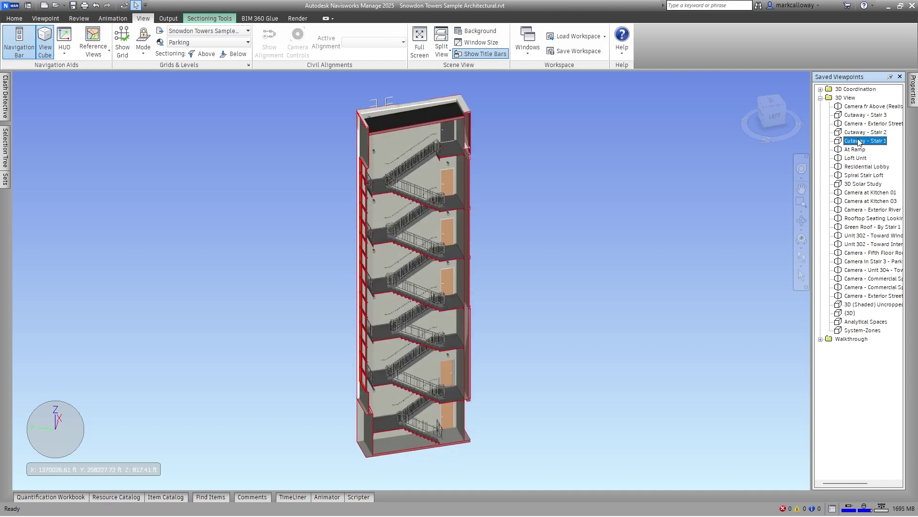
left_click(856, 150)
left_click(856, 158)
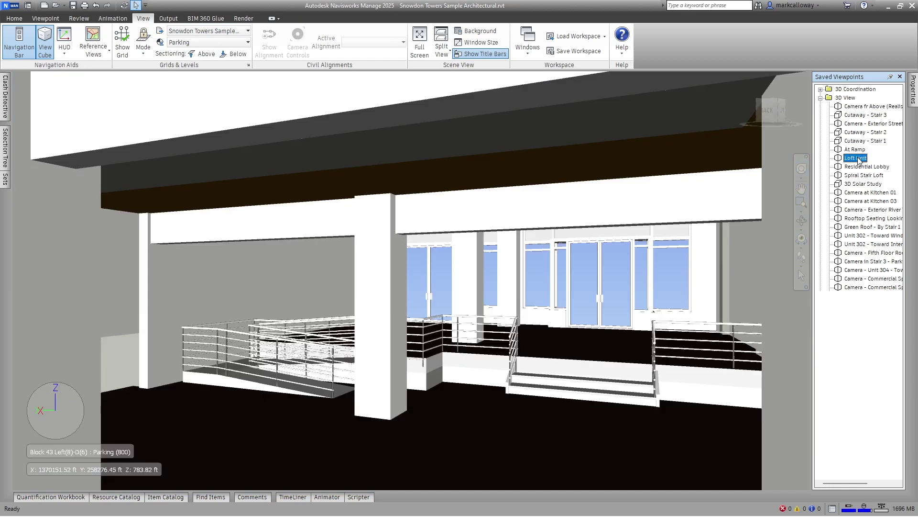
- Recall the Camera fr Above viewpoint, and return to it each time after navigating away from it in the model
left_click(861, 107)
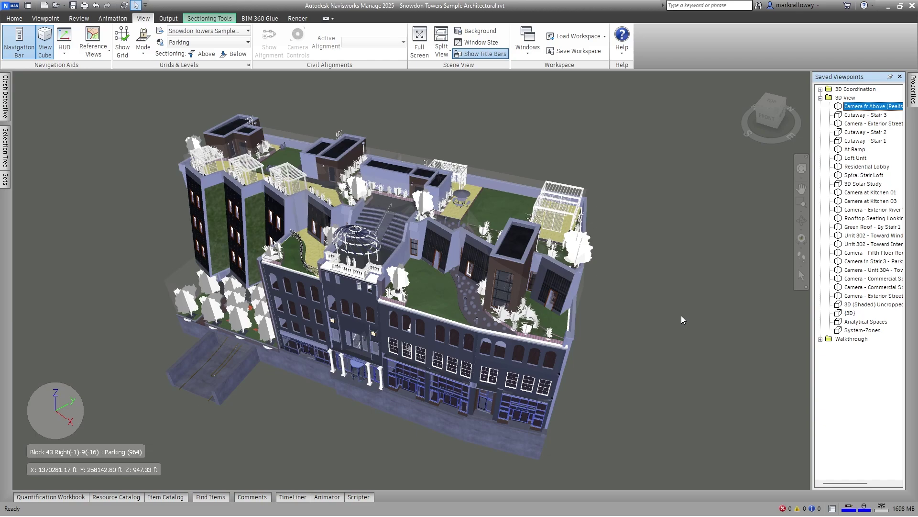
middle_click_drag(475, 278, 498, 320)
scroll(492, 311, "up", 2)
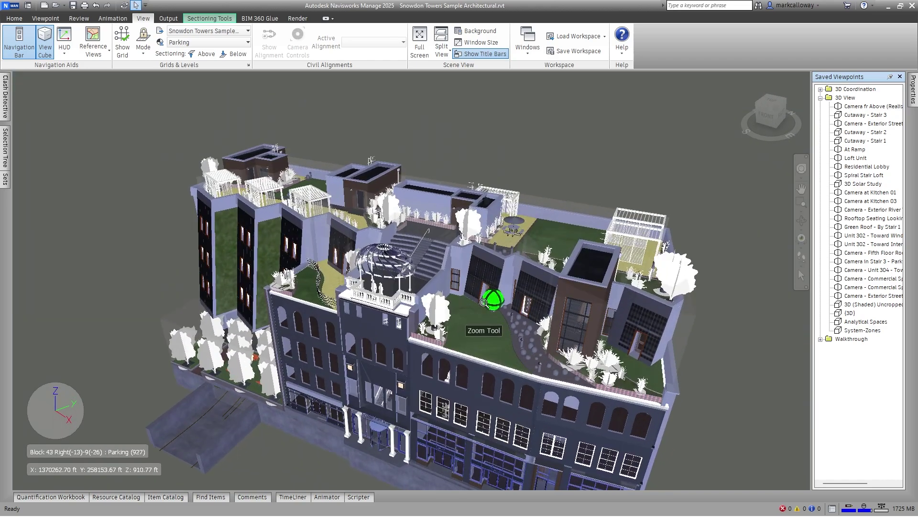
scroll(495, 315, "down", 2)
scroll(489, 315, "up", 2)
scroll(490, 315, "down", 2)
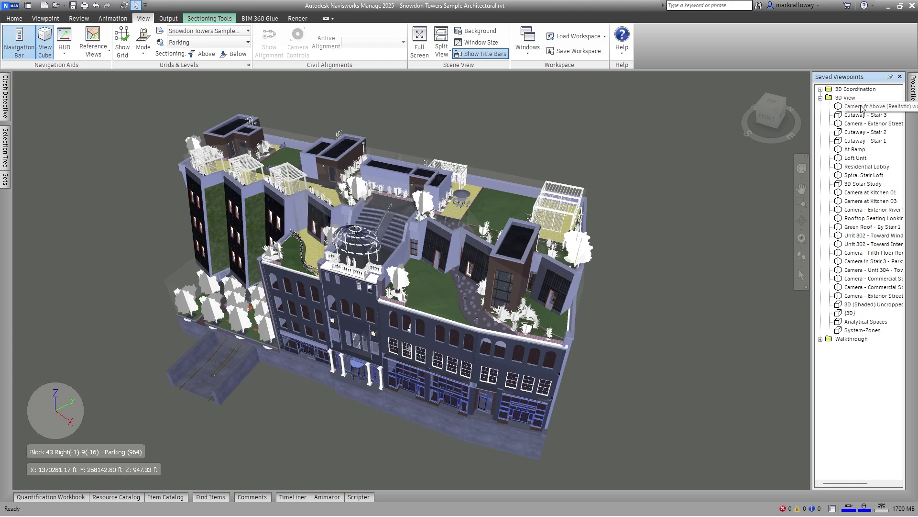
left_click(890, 110)
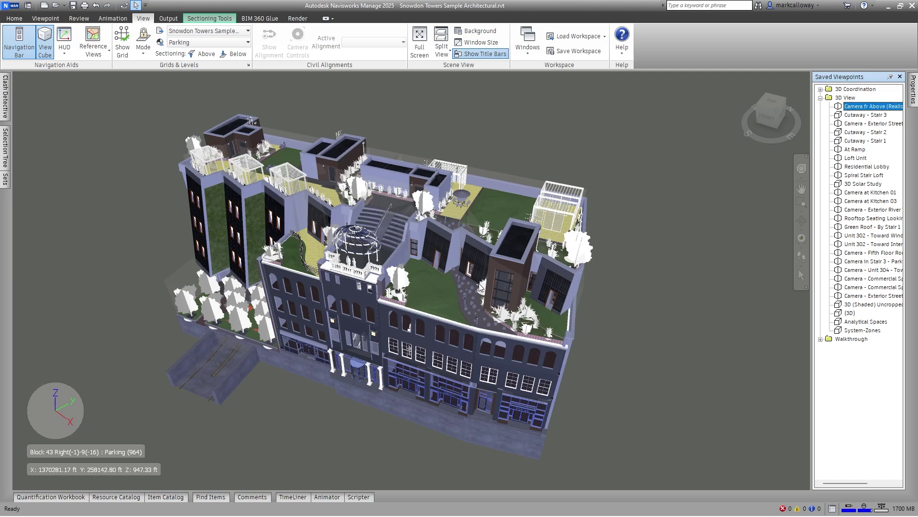
scroll(479, 283, "up", 2)
scroll(479, 284, "down", 1)
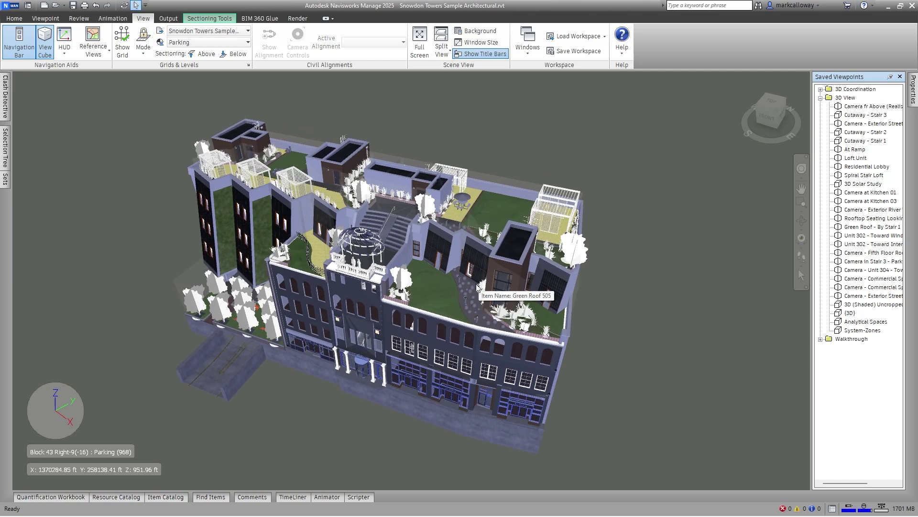
mouse_move(475, 284)
middle_mouse_down("shift")
mouse_move(469, 267)
mouse_move(470, 278)
middle_mouse_up("shift")
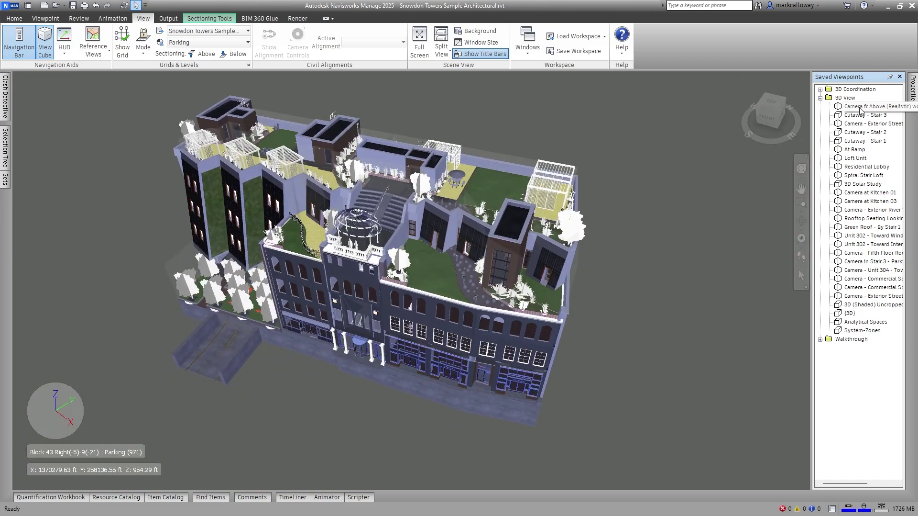
left_click(860, 107)
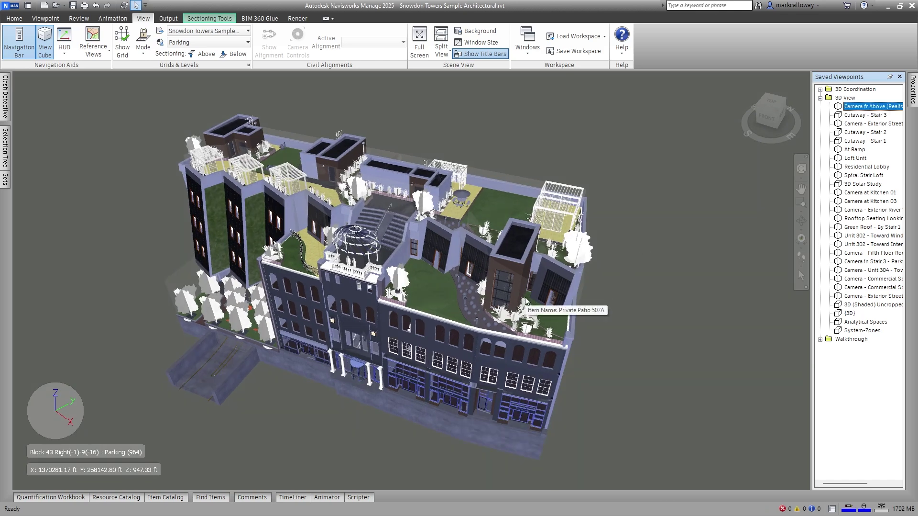
- Save an elevated view of the building from its three-pergola side as a new viewpoint named View 01
scroll(526, 298, "up", 1)
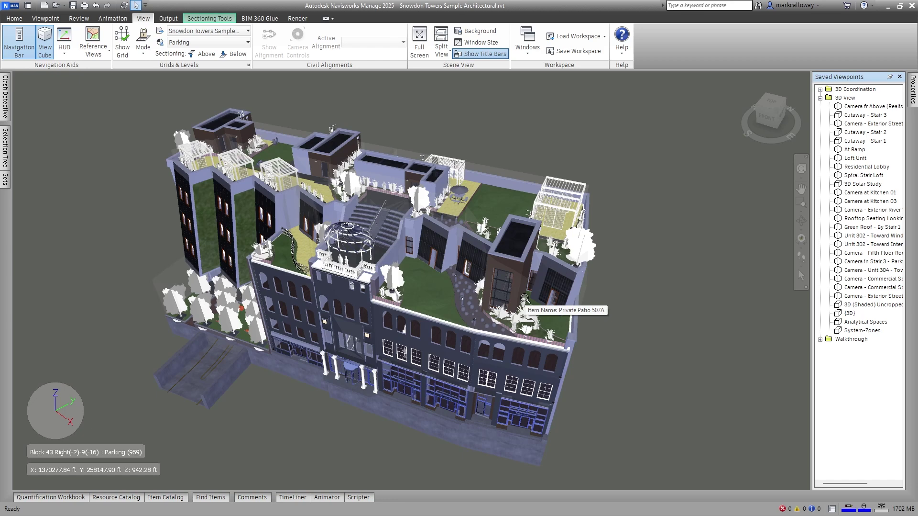
scroll(526, 298, "up", 5)
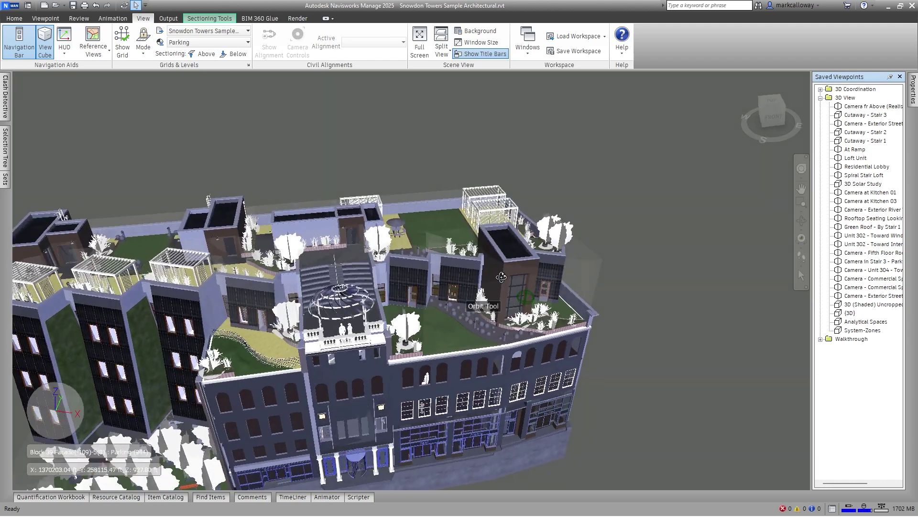
scroll(544, 297, "down", 5)
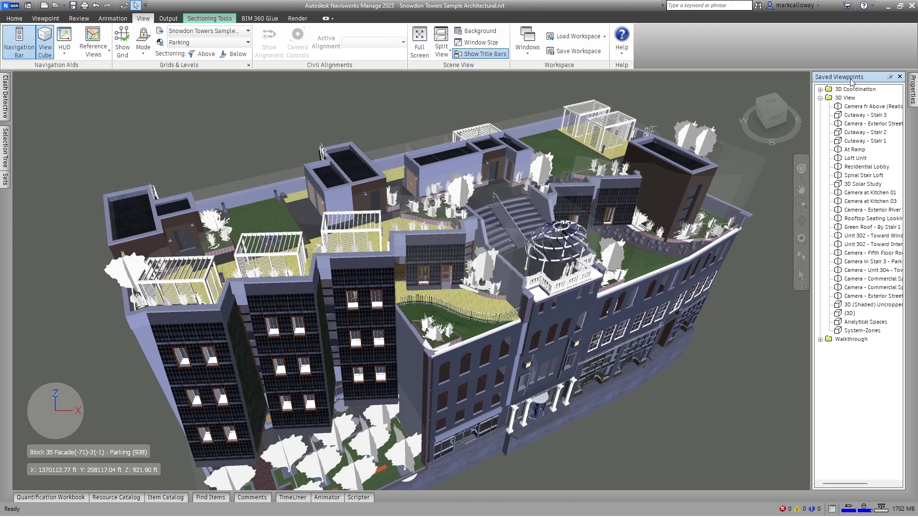
right_click(845, 418)
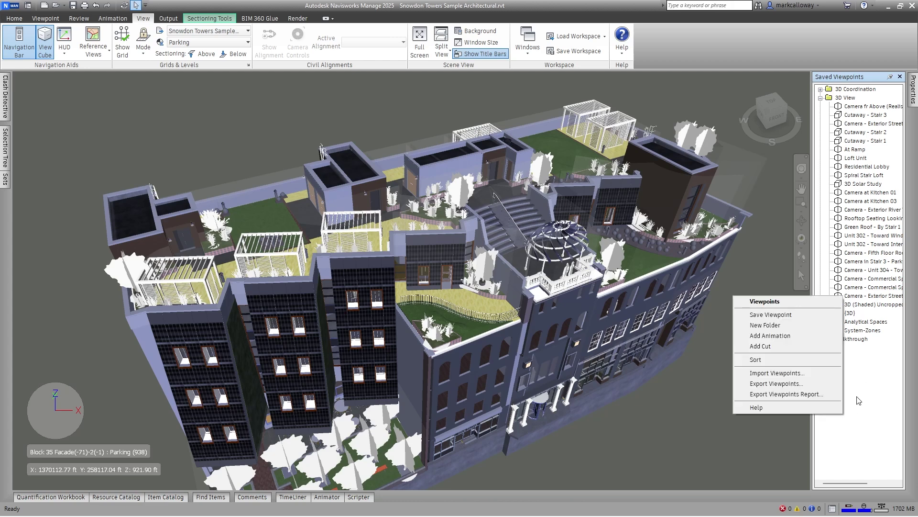
left_click(802, 319)
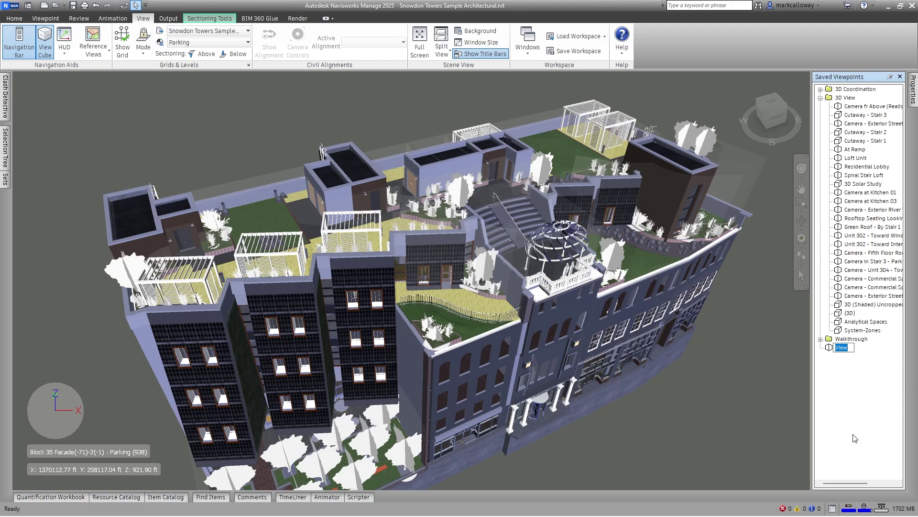
type("View 01")
key("Return")
- Orbit away from View 01, recall that saved viewpoint, and look through the actions available for it
middle_click_drag(724, 395, 492, 424, "shift")
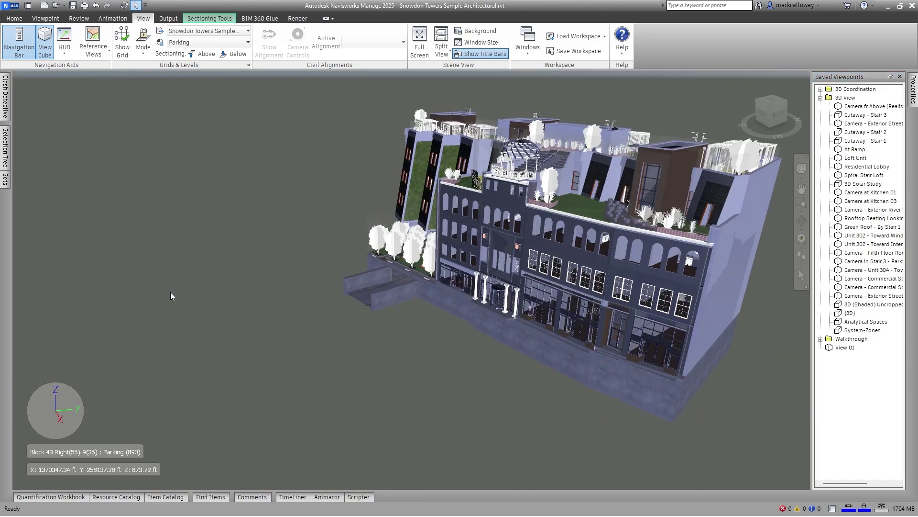
left_click(848, 347)
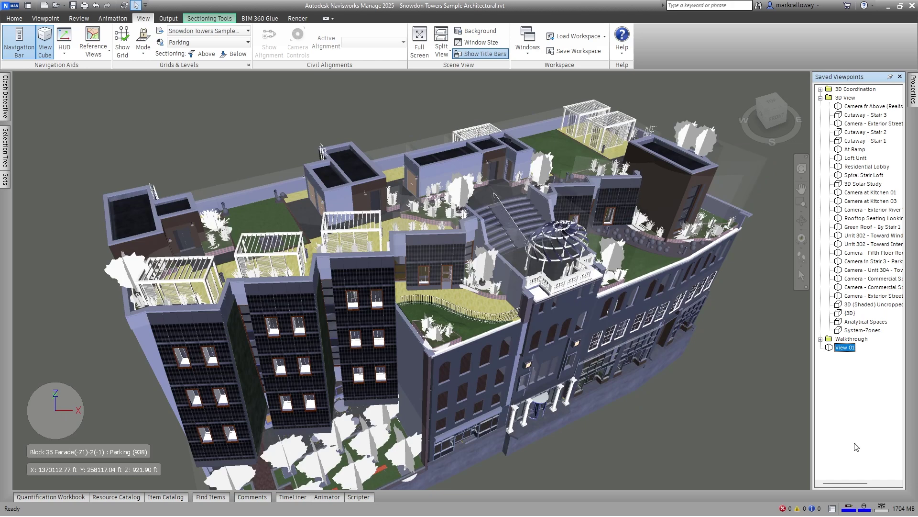
right_click(849, 348)
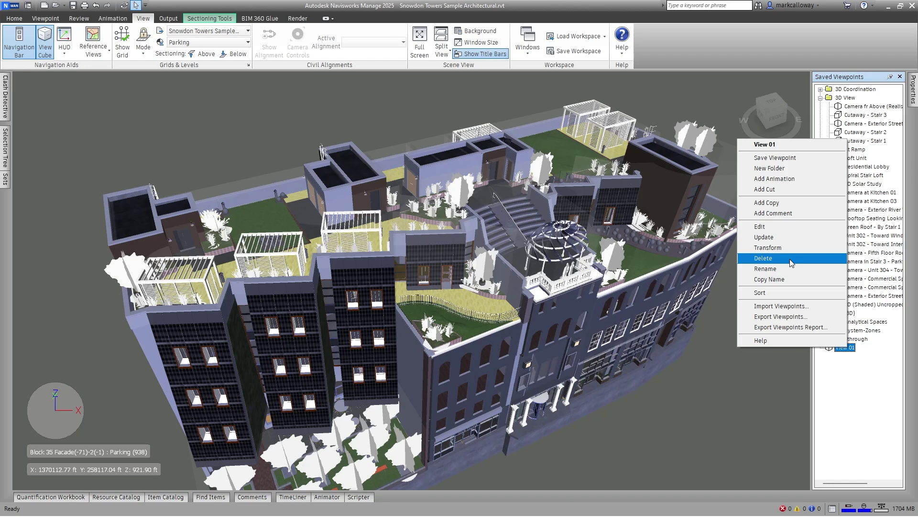
left_click(690, 429)
- Orbit to the opposite end of the street facade and save that elevated view as a viewpoint named View 02
middle_click_drag(682, 386, 435, 420, "shift")
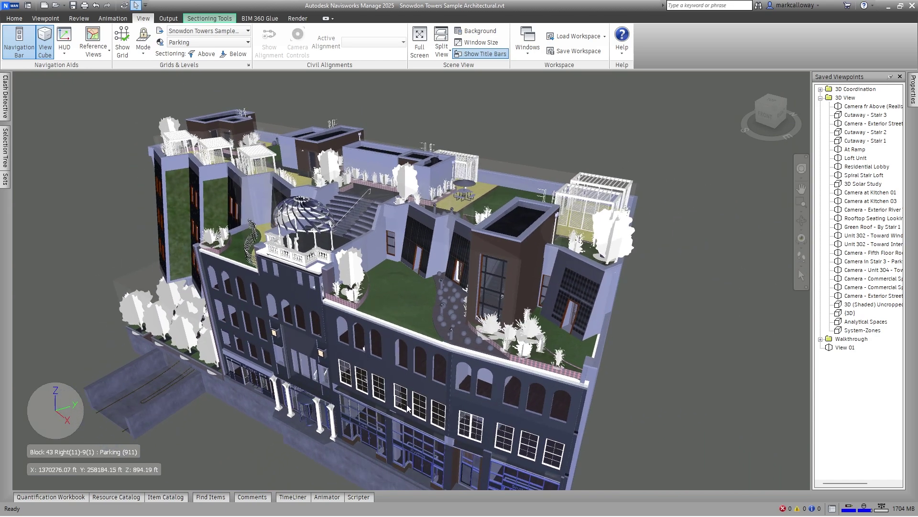
right_click(859, 406)
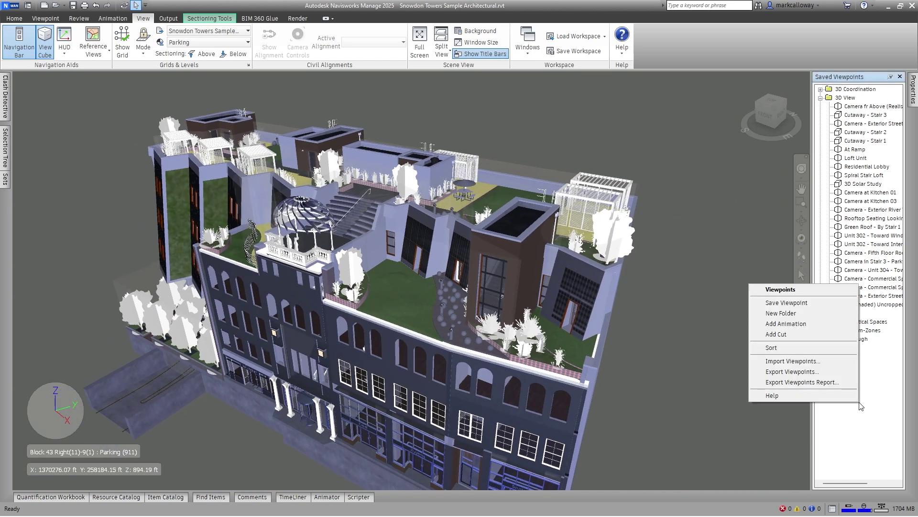
left_click(820, 306)
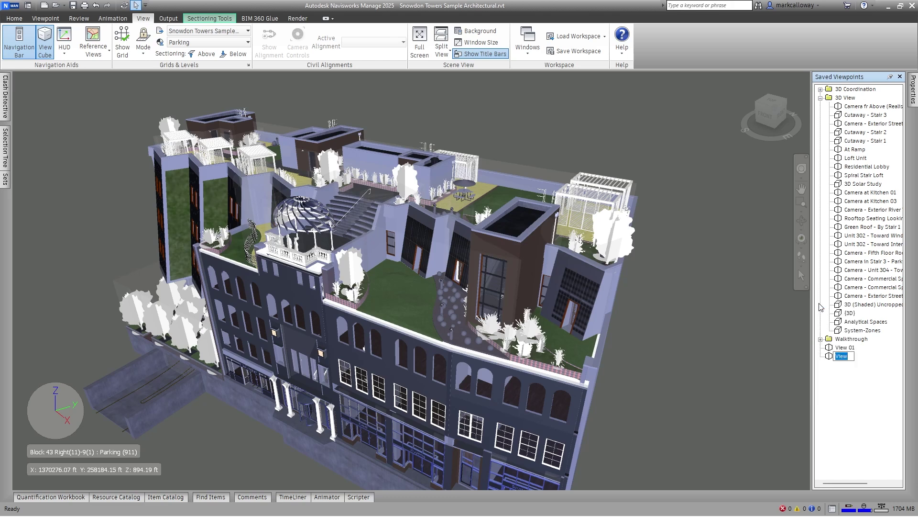
type("View 02")
key("Return")
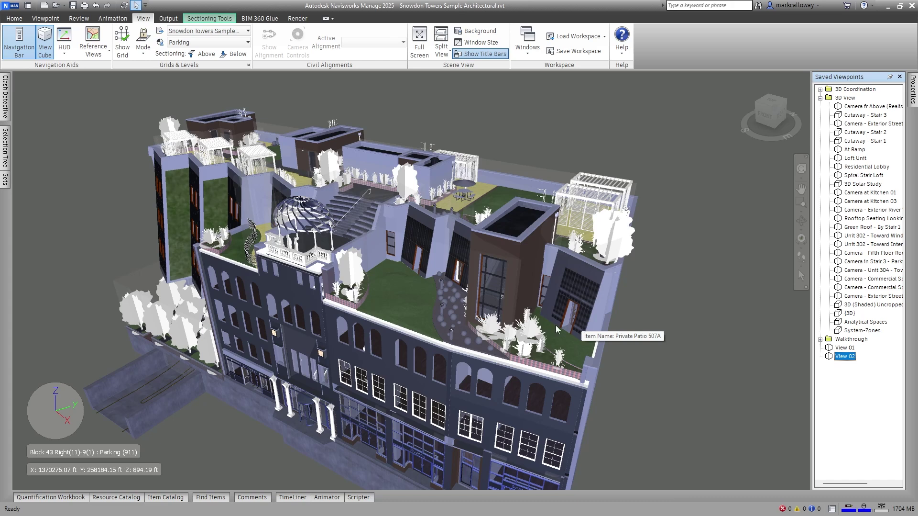
- Orbit to an elevated, nearly frontal view of the street facade and save it as a viewpoint named View 03
left_click(46, 19)
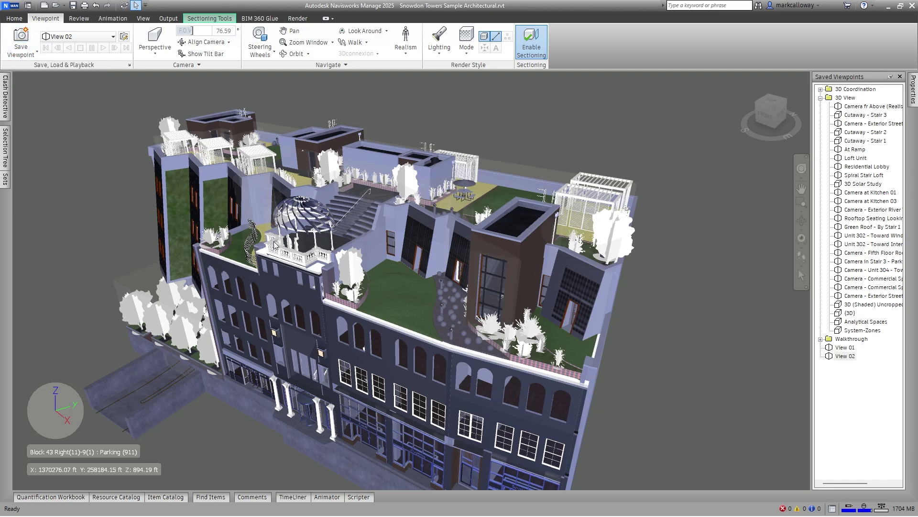
middle_click_drag(274, 245, 436, 238, "shift")
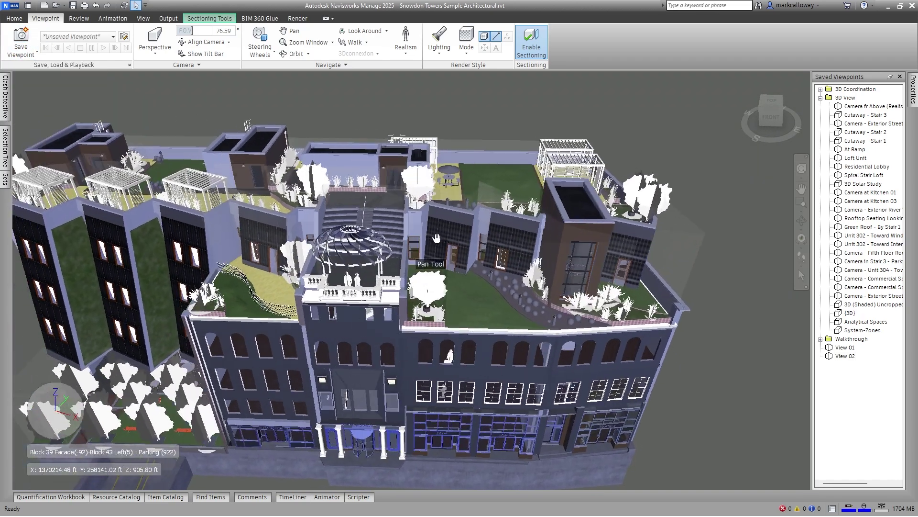
left_click(21, 36)
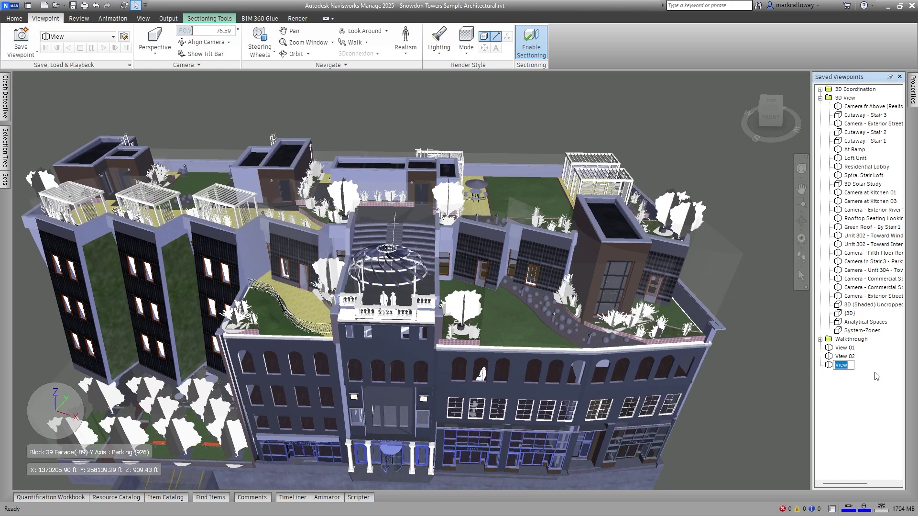
type("View 03")
key("Return")
left_click(877, 376)
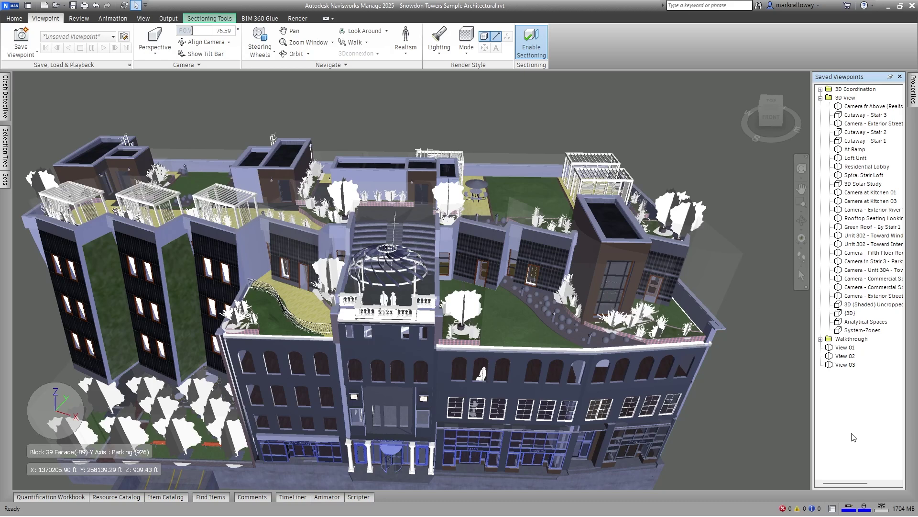
- Create a new saved-viewpoints folder named Demonstration
right_click(842, 419)
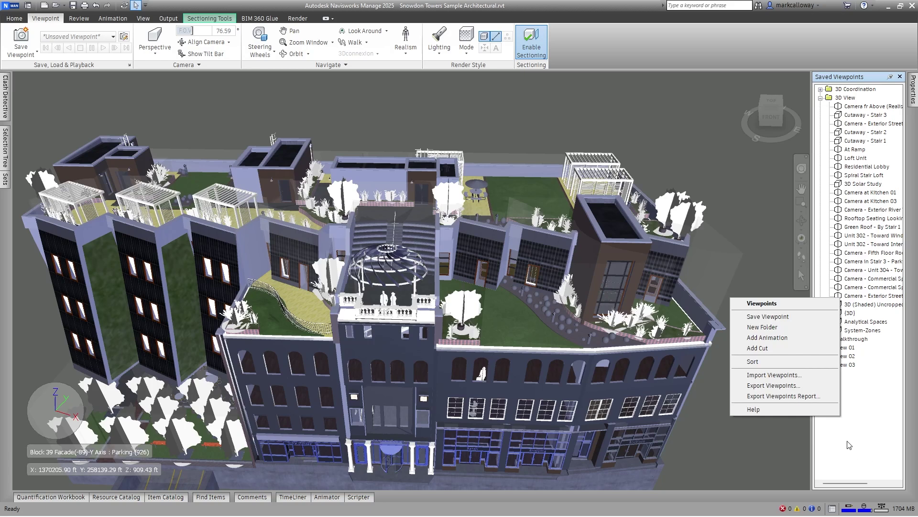
left_click(812, 328)
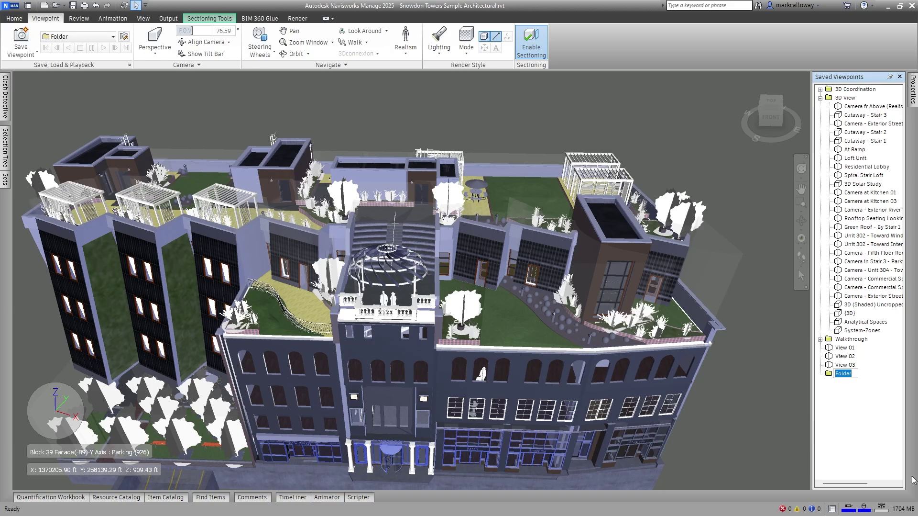
type("Demonstration")
key("Return")
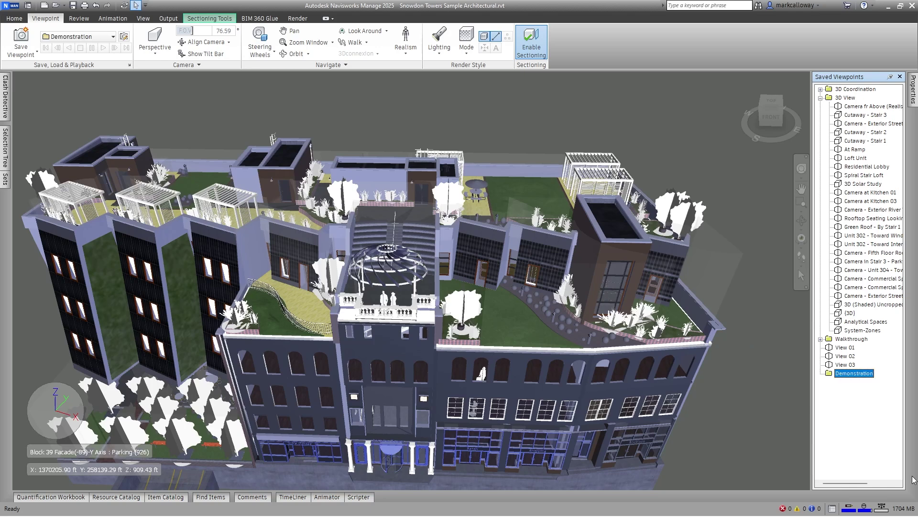
- Move the View 01 viewpoint into the Demonstration folder
left_click(854, 348)
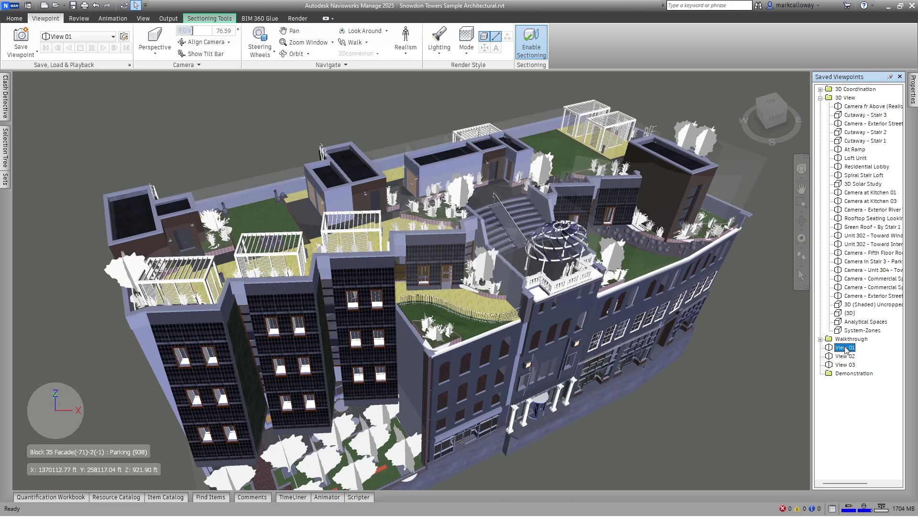
key("Delete")
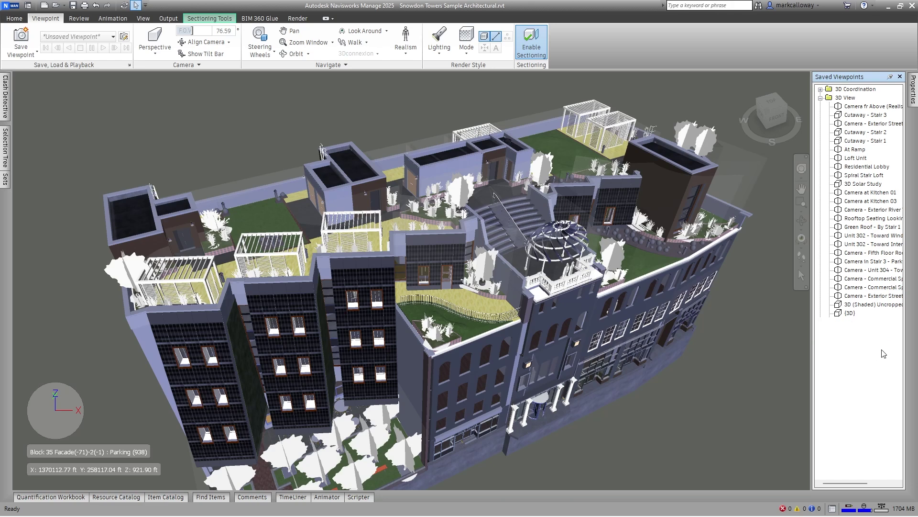
left_click(844, 348)
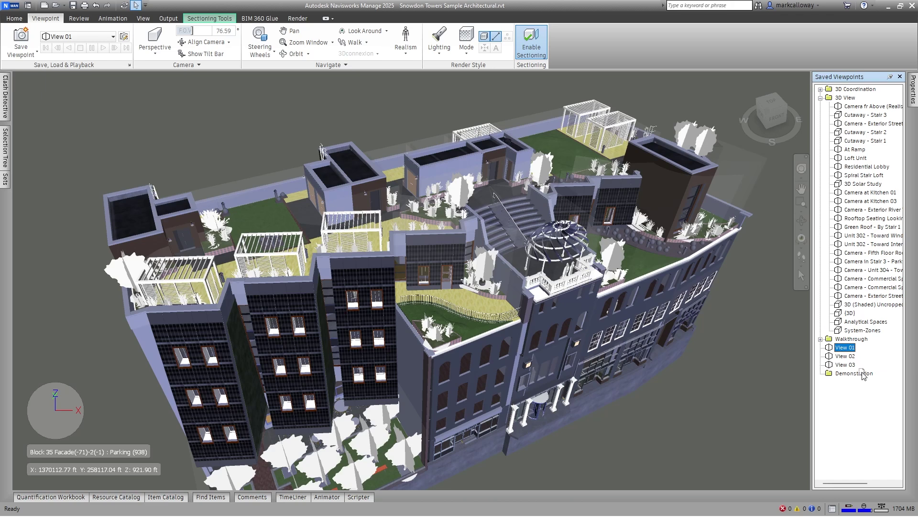
left_click_drag(863, 375, 861, 374)
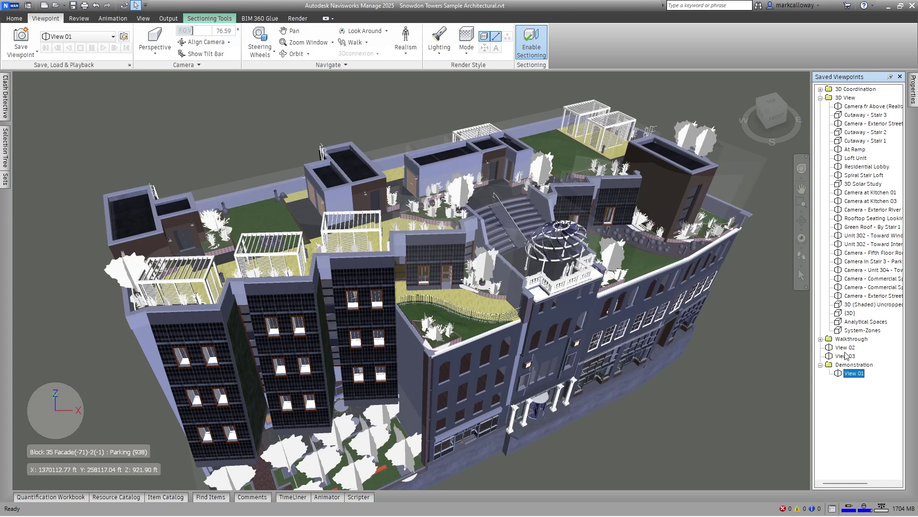
- Move the View 02 and View 03 viewpoints together into the Demonstration folder
left_click(845, 347)
left_click(846, 356, "shift")
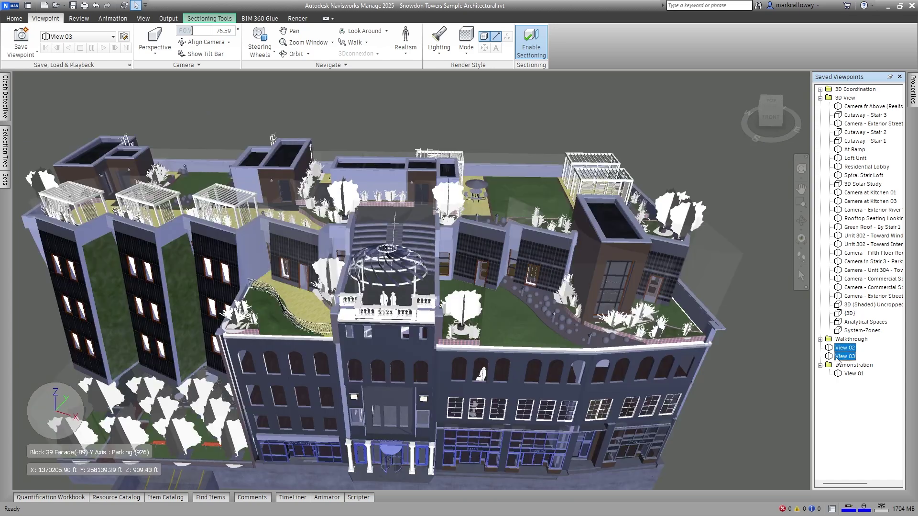
left_click(845, 348)
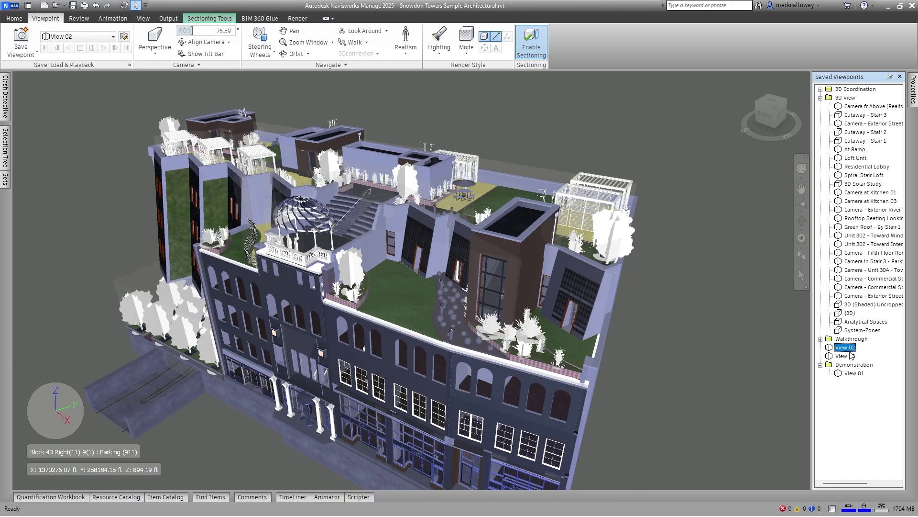
left_click(851, 356, "shift")
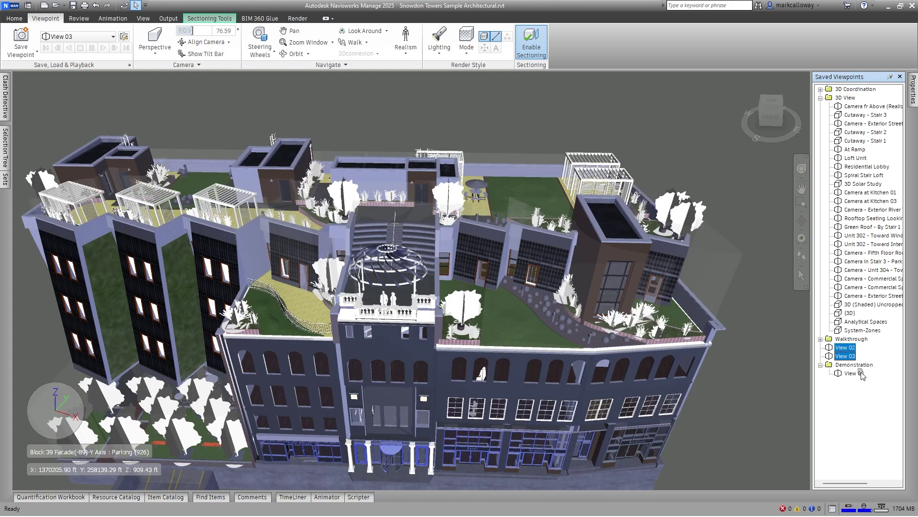
left_click_drag(861, 376, 861, 351)
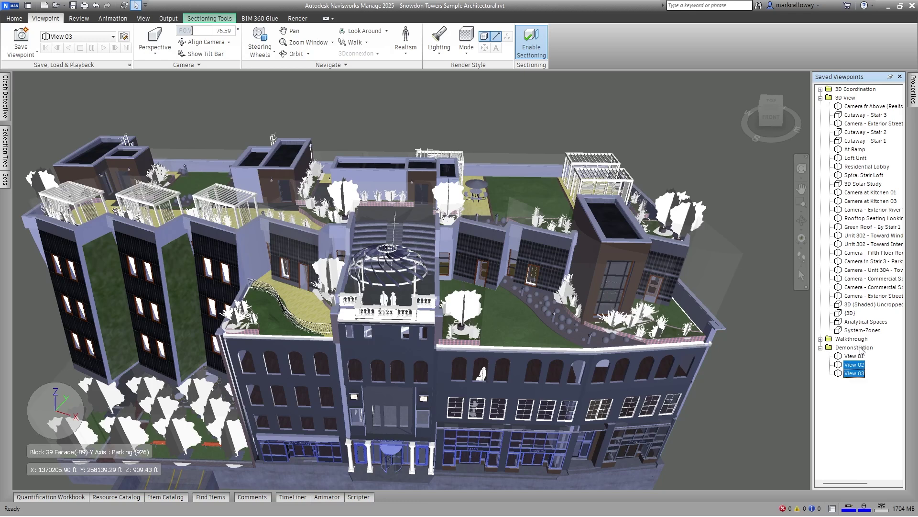
left_click(862, 434)
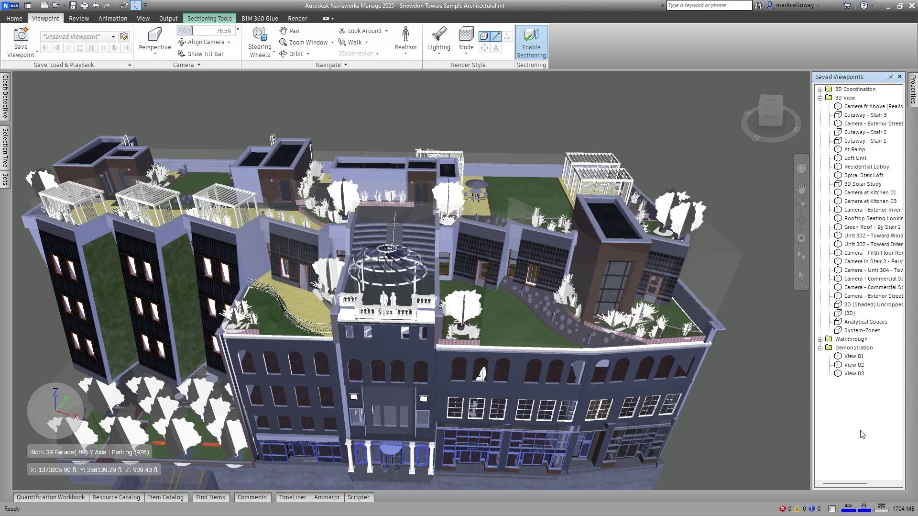
- Recall View 01 and fit the section planes to the domed rooftop stair element
left_click(854, 355)
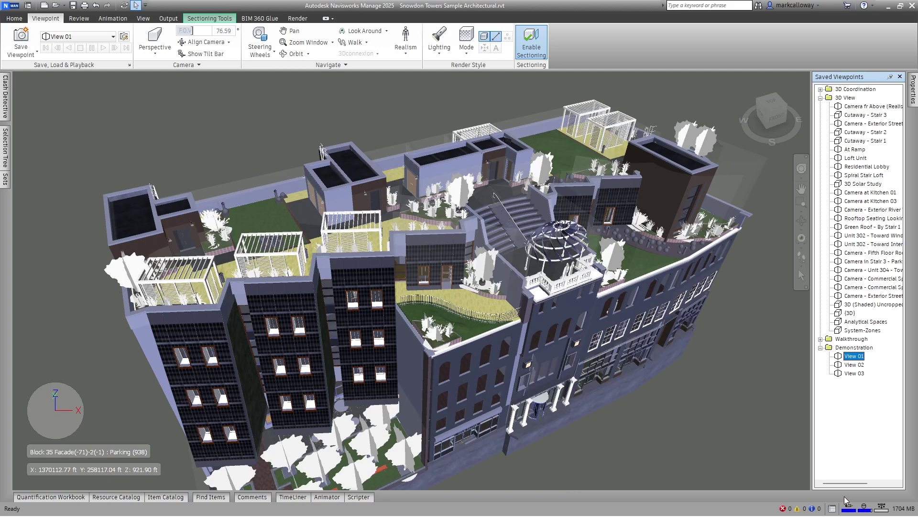
left_click(210, 18)
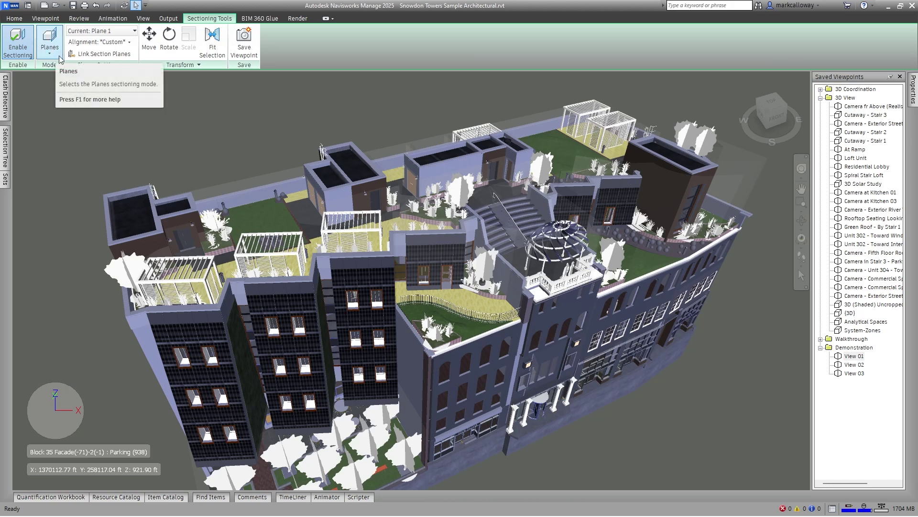
left_click(47, 48)
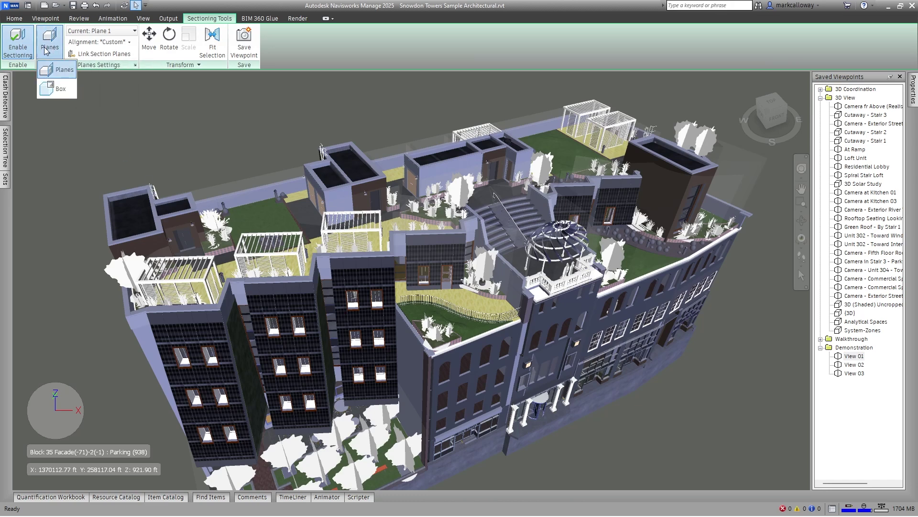
left_click(46, 48)
left_click(124, 33)
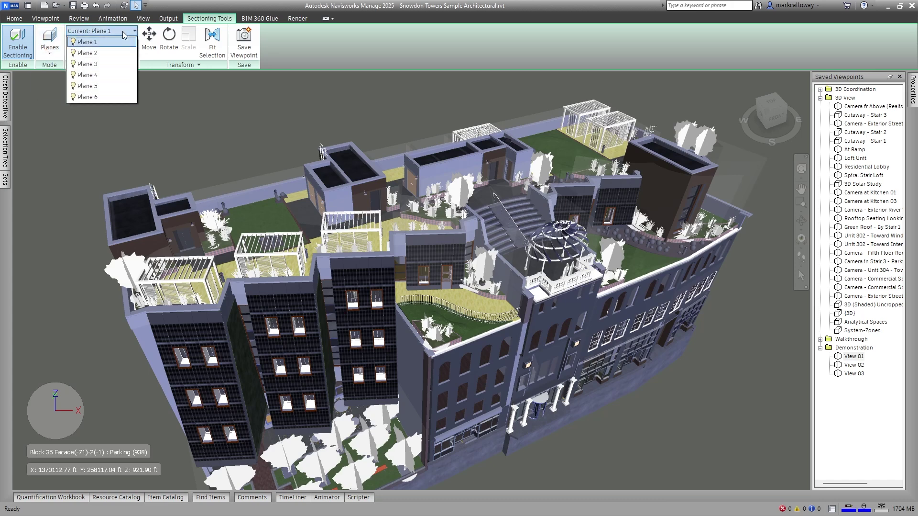
left_click(123, 34)
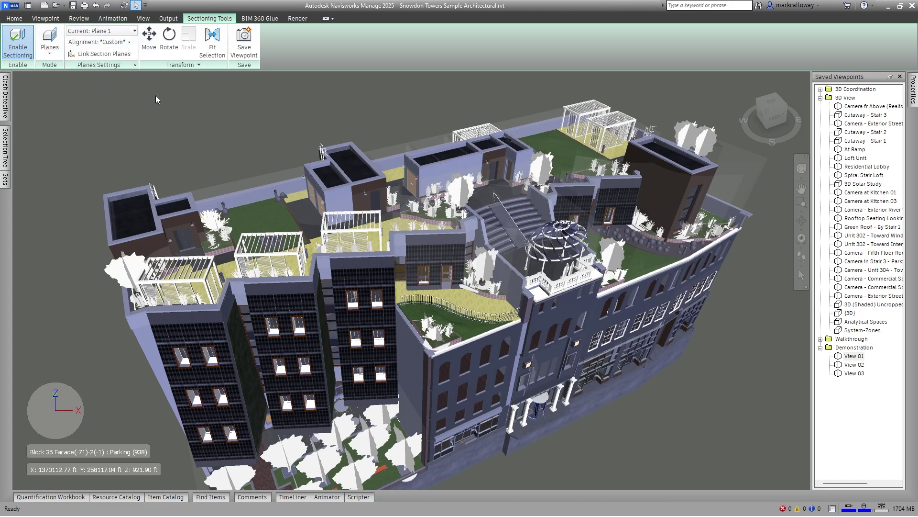
left_click(560, 253)
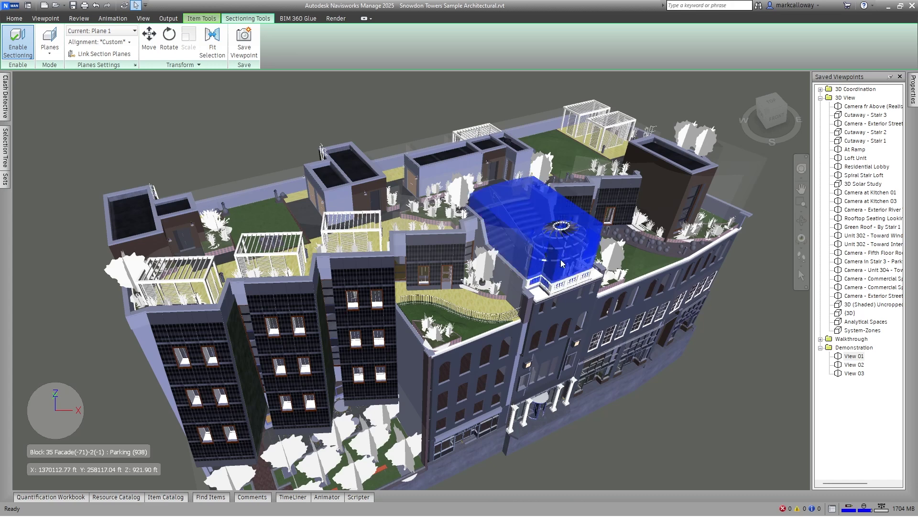
left_click(212, 43)
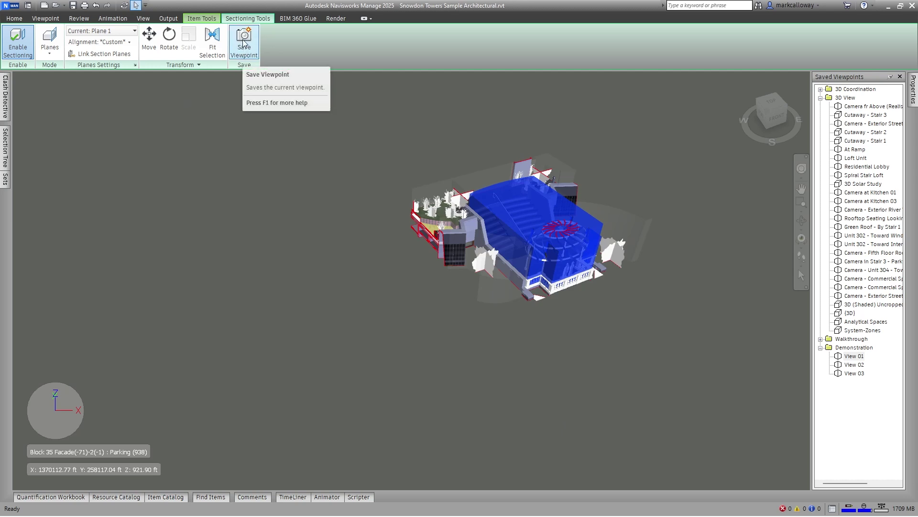
- Save the sectioned state of the model as a new viewpoint named Sectioned View
right_click(858, 437)
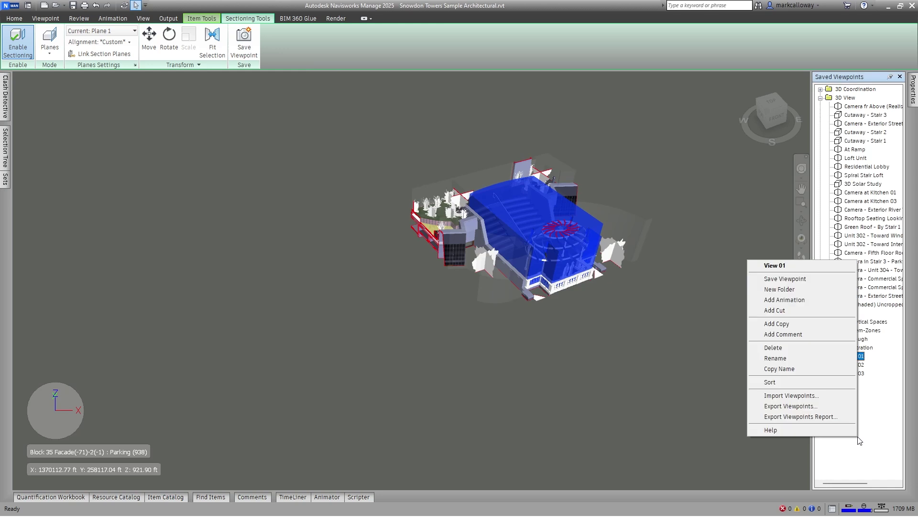
left_click(787, 278)
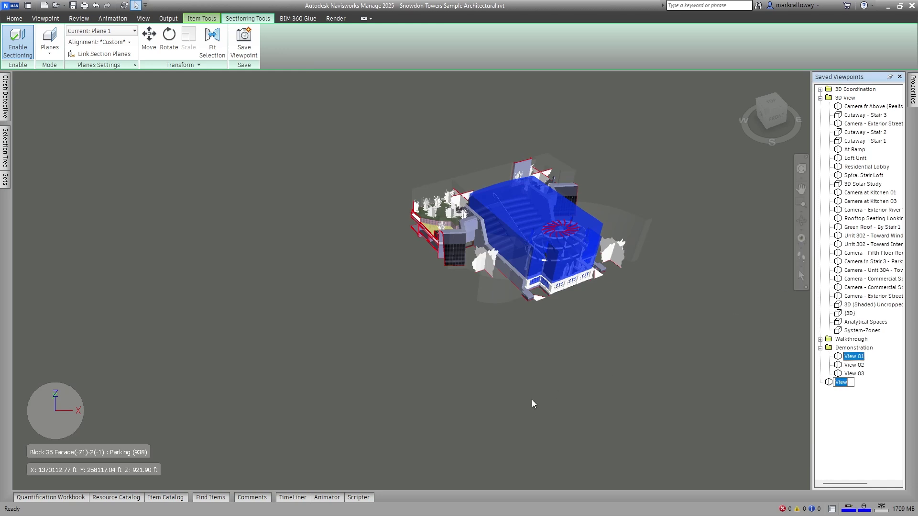
type("Sectioned View")
key("Return")
- Compare View 01, View 03 and Sectioned View by recalling them in turn, ending with the whole building from further away
left_click(860, 355)
left_click(861, 373)
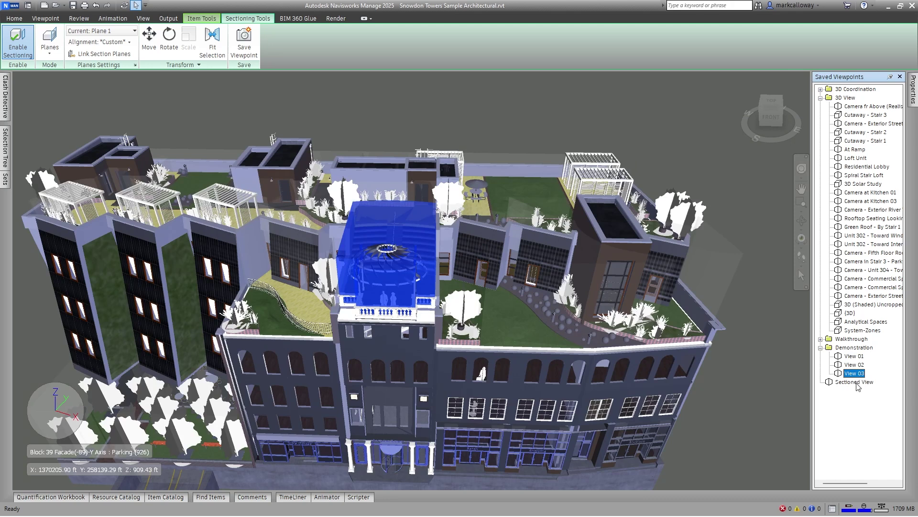
left_click(856, 383)
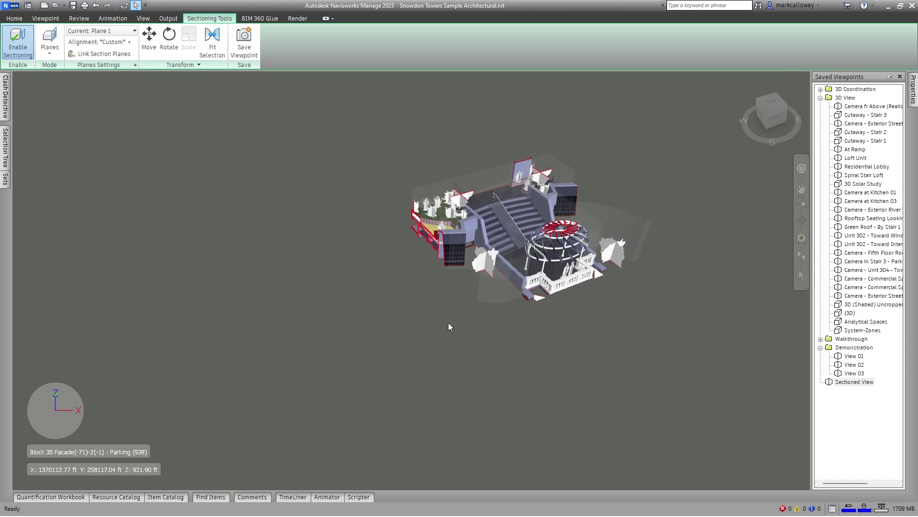
left_click(854, 356)
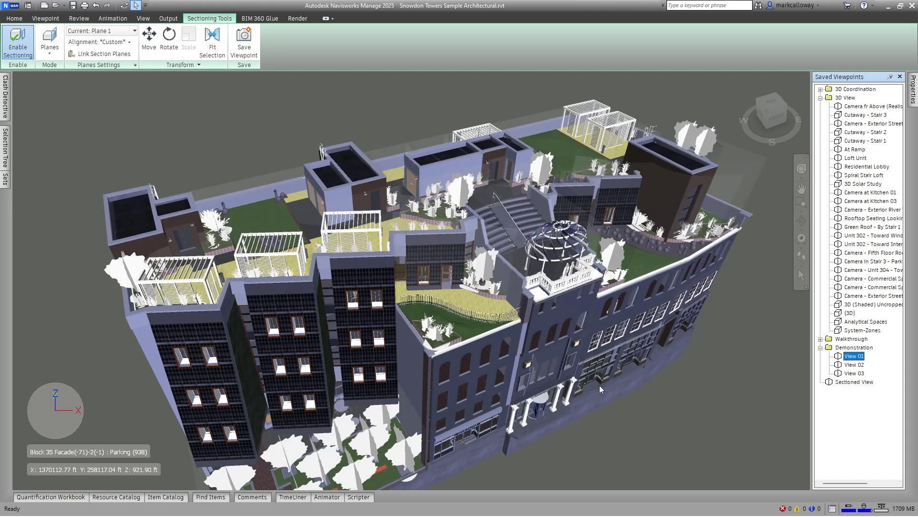
scroll(690, 423, "down", 5)
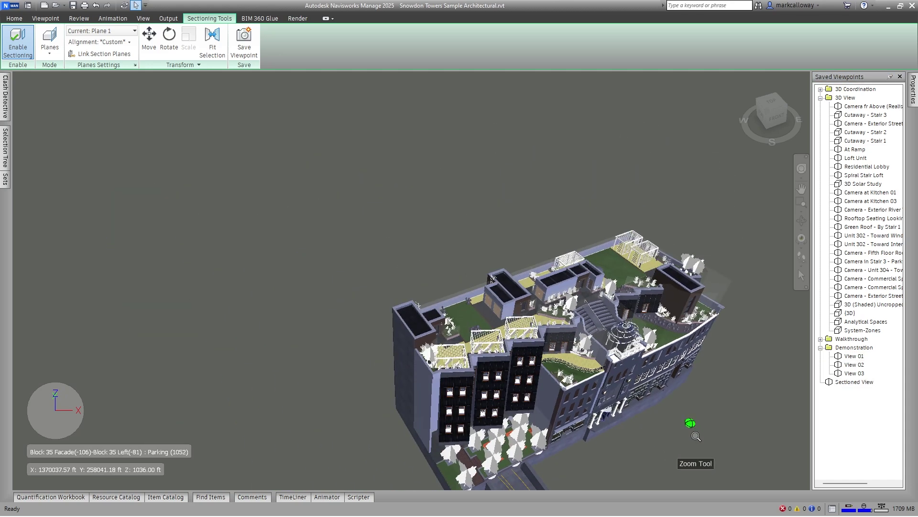
left_click_drag(690, 422, 637, 378)
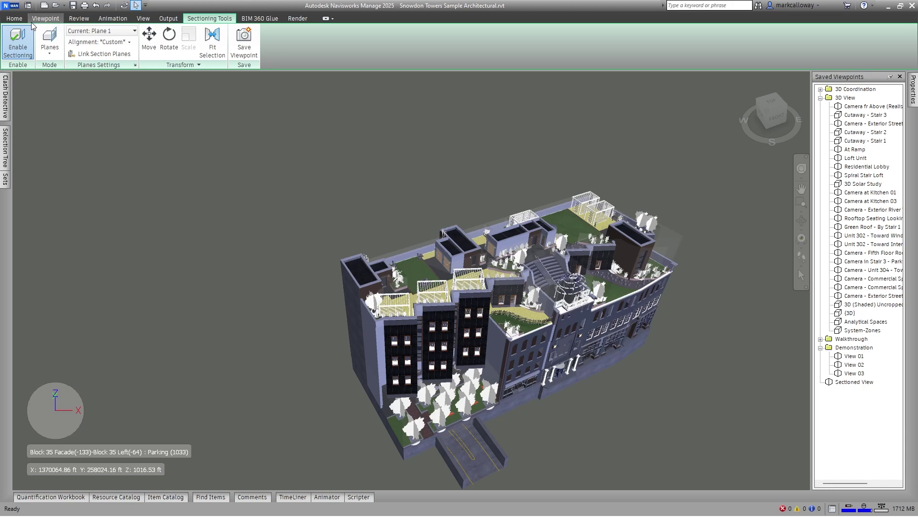
- Recall the Camera fr Above viewpoint and add the red text markup "Man and Machine" in the empty background just above the roof's far corner
left_click(14, 19)
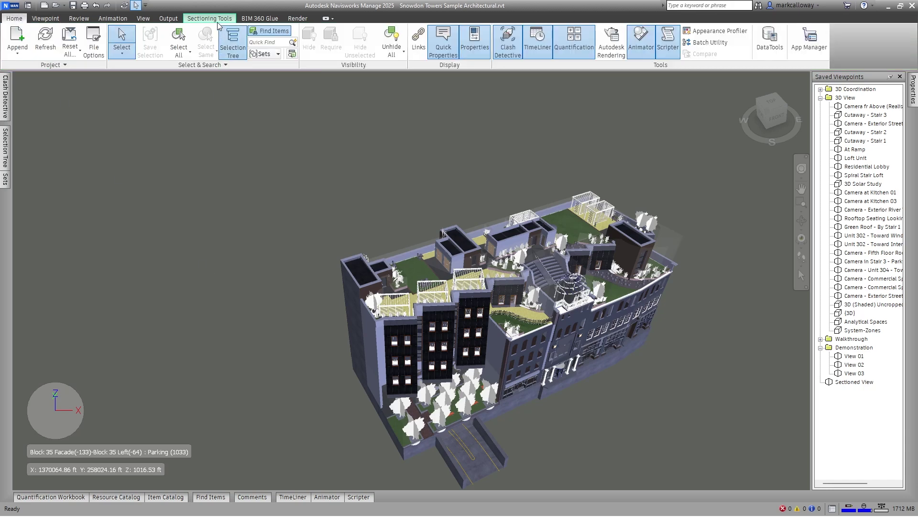
left_click(857, 107)
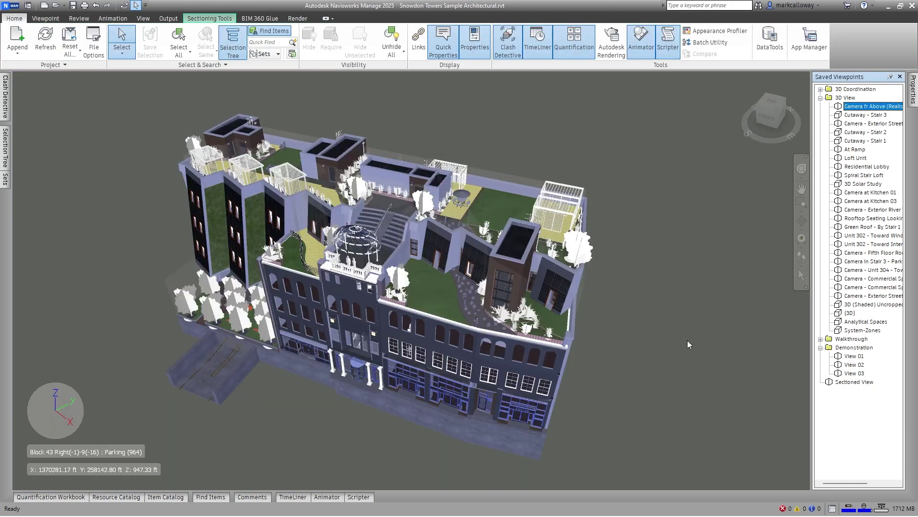
left_click(677, 364)
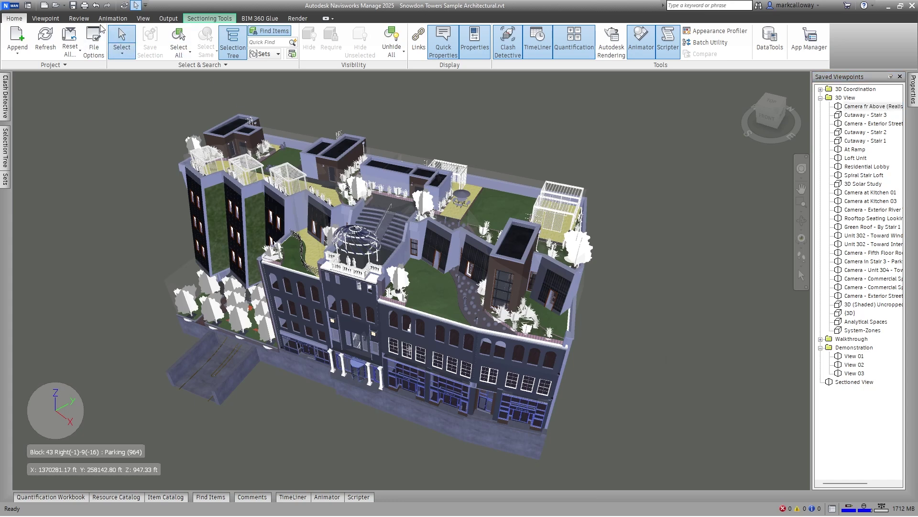
left_click(79, 19)
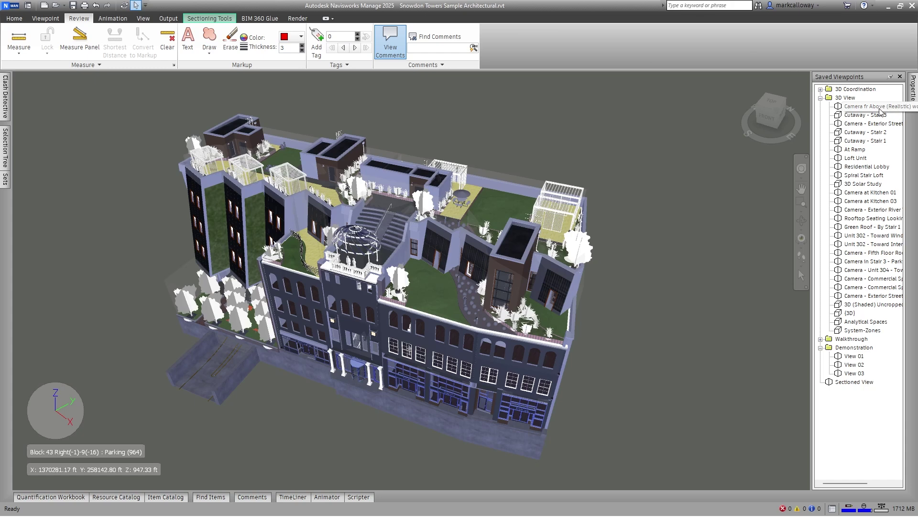
left_click(187, 38)
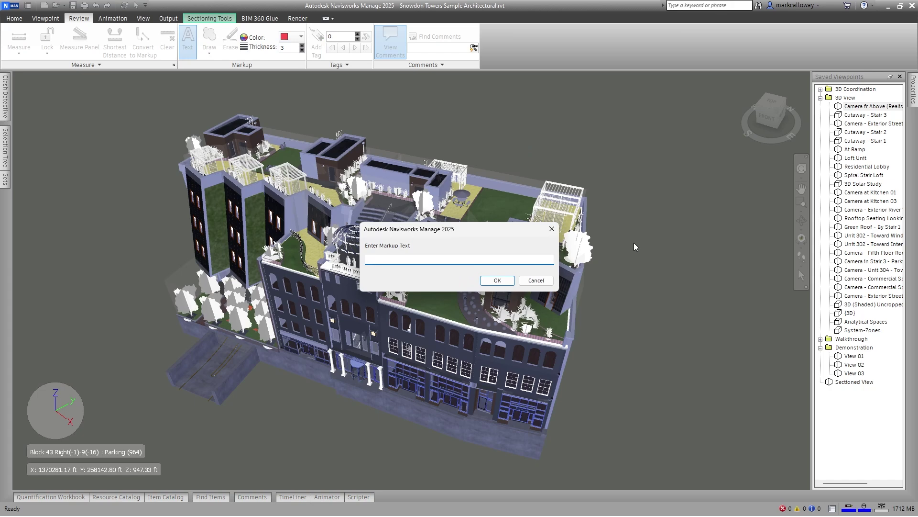
type("Man and Machine")
left_click(486, 281)
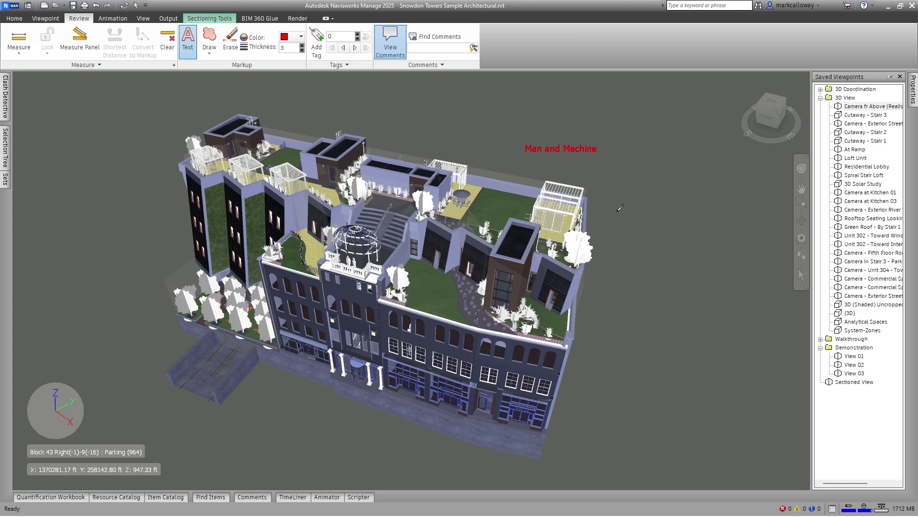
key("Escape")
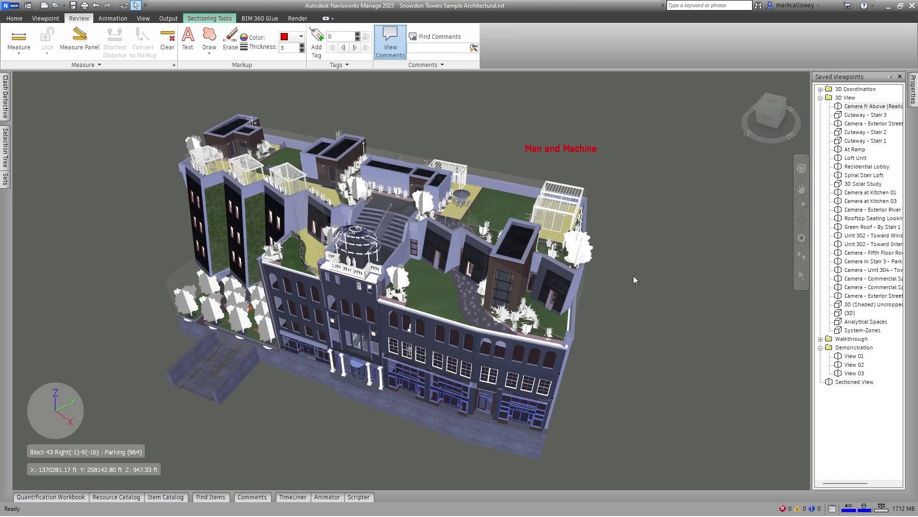
- Check that the text markup belongs to the Camera fr Above viewpoint by zooming away from it and recalling it, twice
key("ctrl+4")
scroll(548, 206, "up", 3)
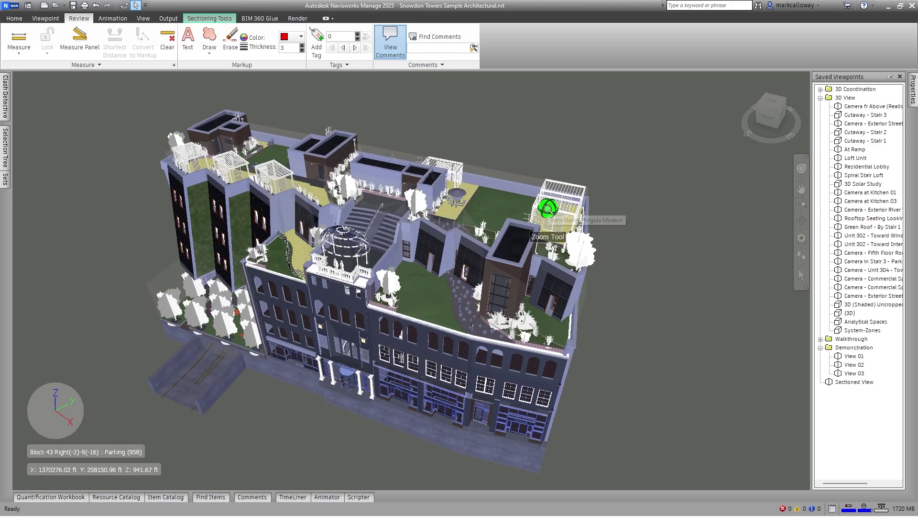
scroll(548, 213, "down", 3)
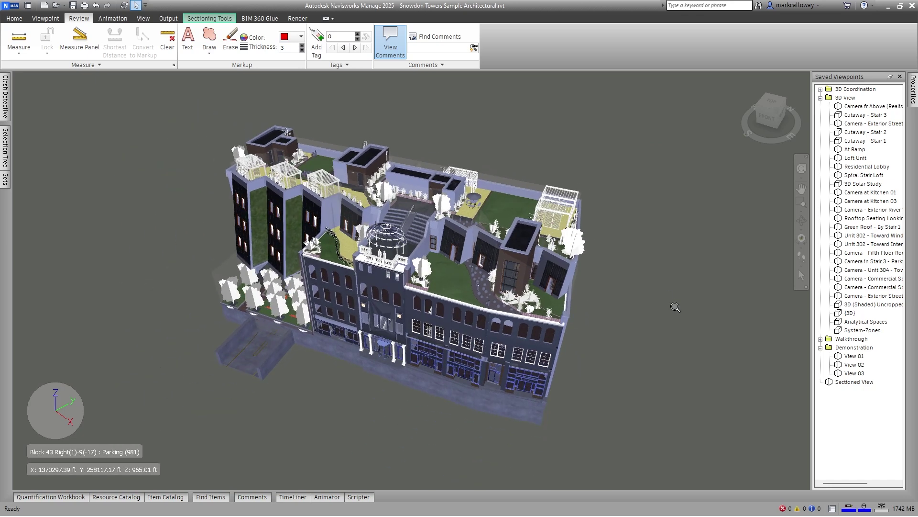
left_click(851, 111)
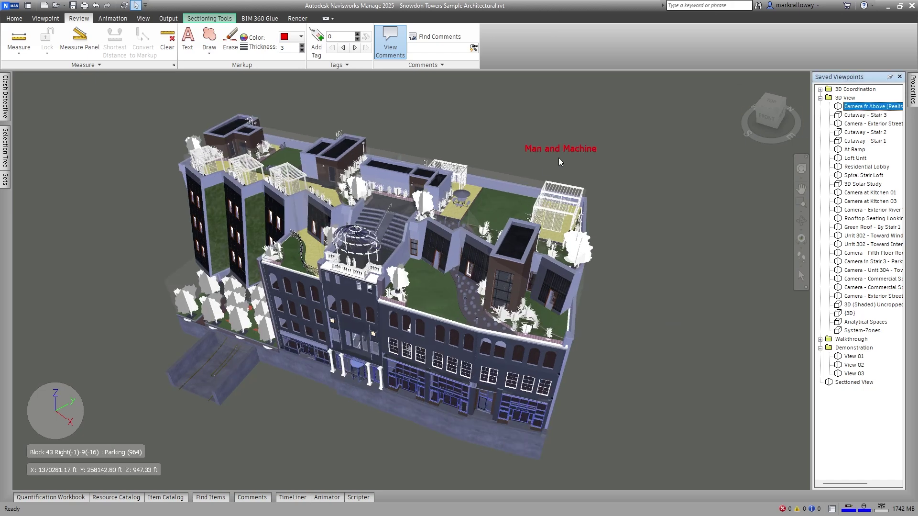
scroll(491, 290, "up", 3)
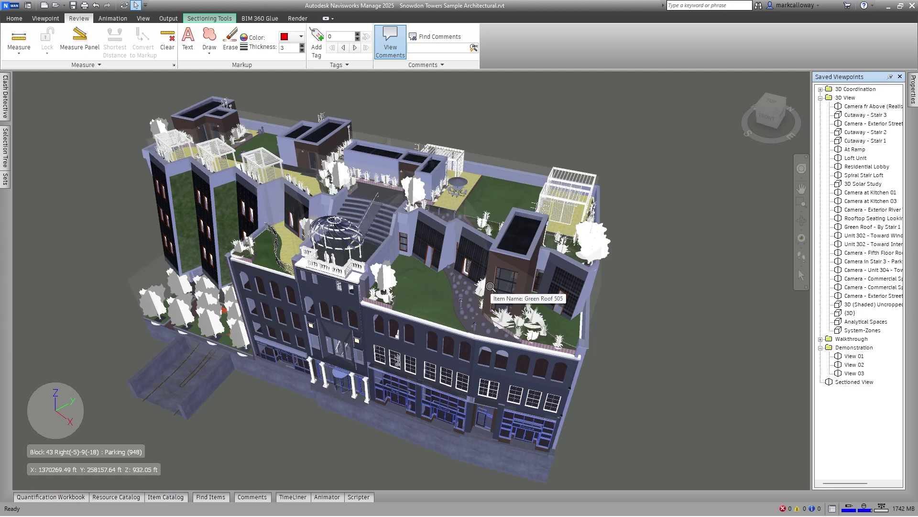
left_click(871, 106)
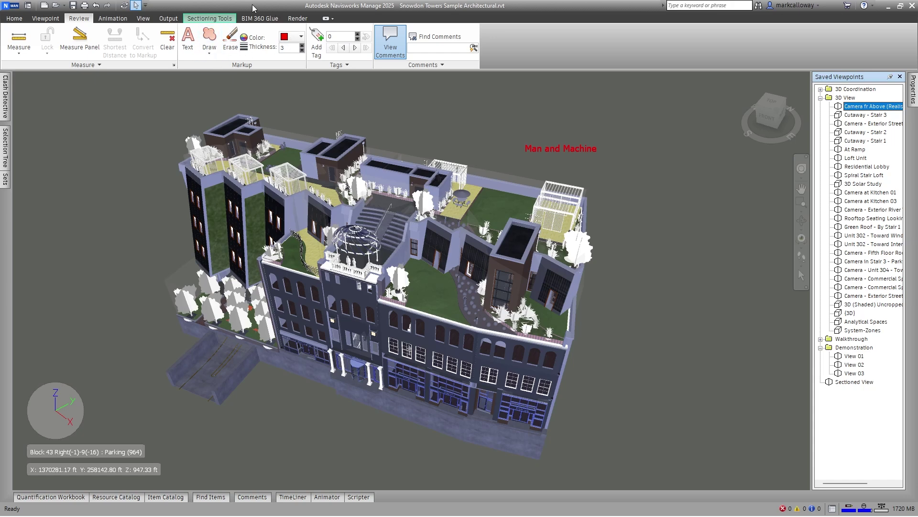
left_click(642, 329)
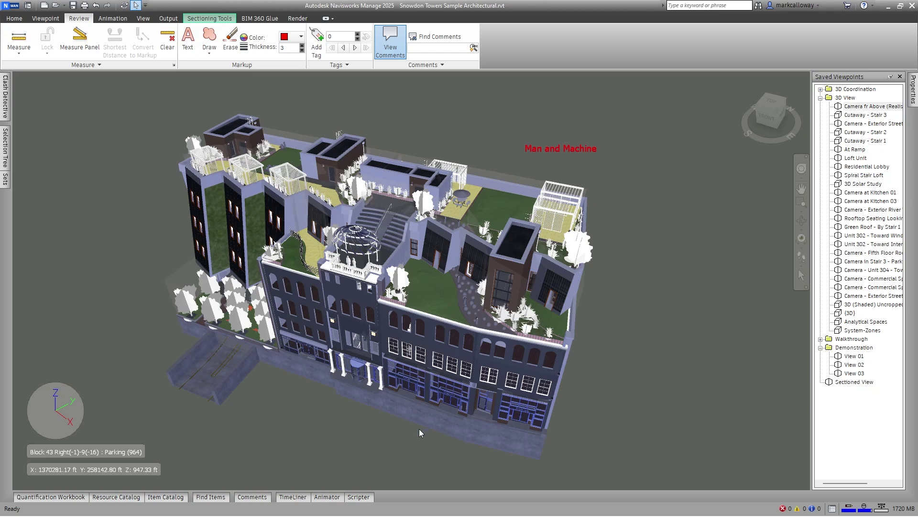
- Orbit to a new angle showing the tree-lined end facade and add the red text markup "M&M" in the empty background above the roof
middle_click_drag(334, 427, 499, 351, "shift")
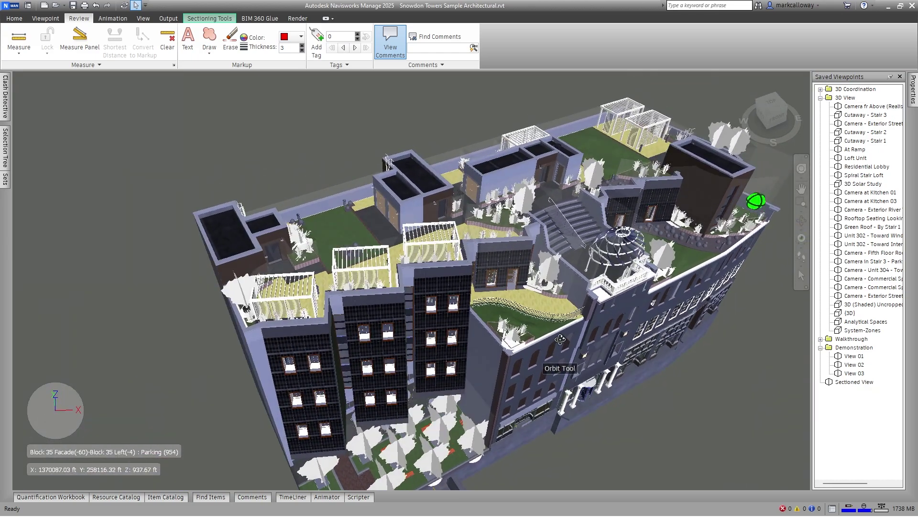
left_click(189, 41)
left_click(212, 138)
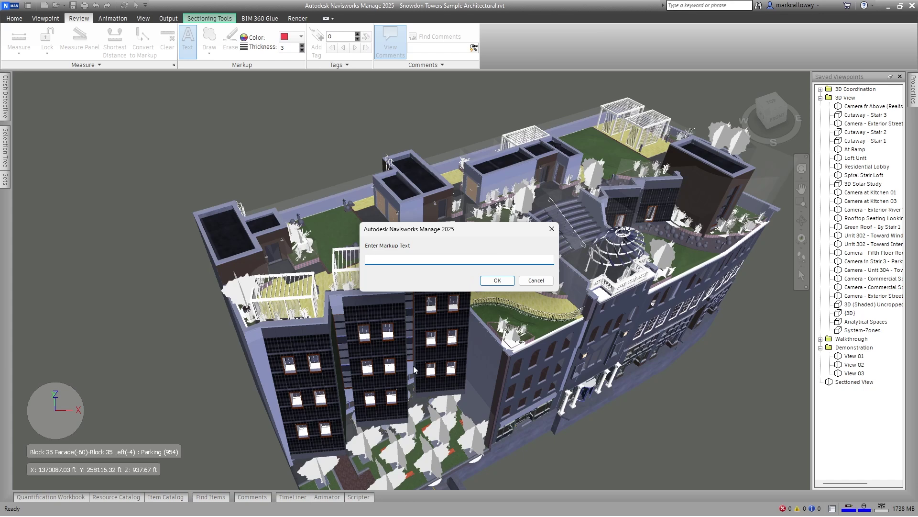
type("M&M")
left_click(495, 281)
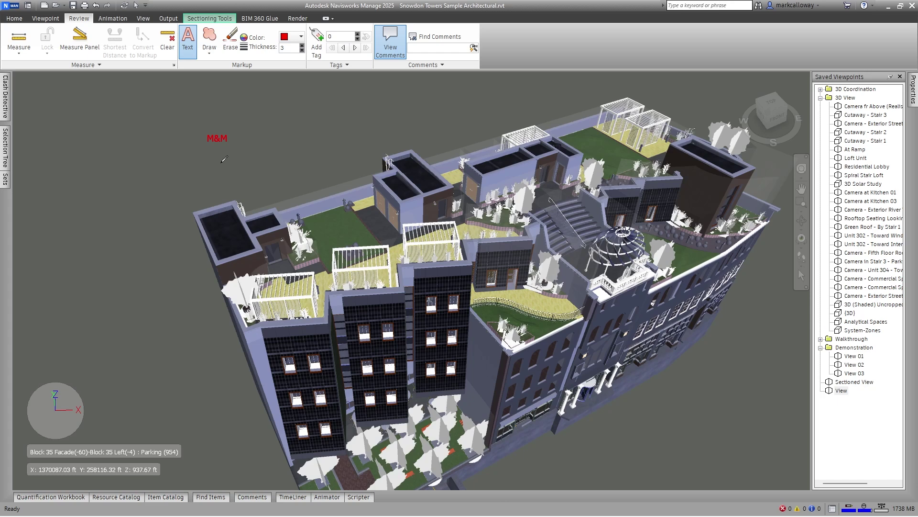
left_click(799, 279)
- Rename the viewpoint holding the M&M text as markup view
left_click(841, 390)
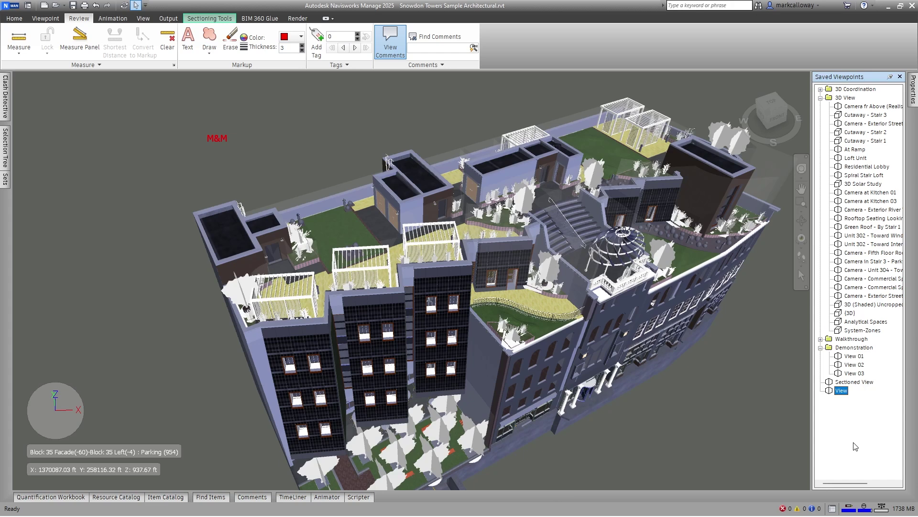
left_click(846, 394)
type("markup view")
key("Return")
- Review saved viewpoints by recalling Sectioned View, markup view, At Ramp, Camera at Kitchen 01, Camera - Exterior River and Cutaway - Stair 1, ending on markup view
left_click(856, 383)
left_click(854, 391)
left_click(172, 148)
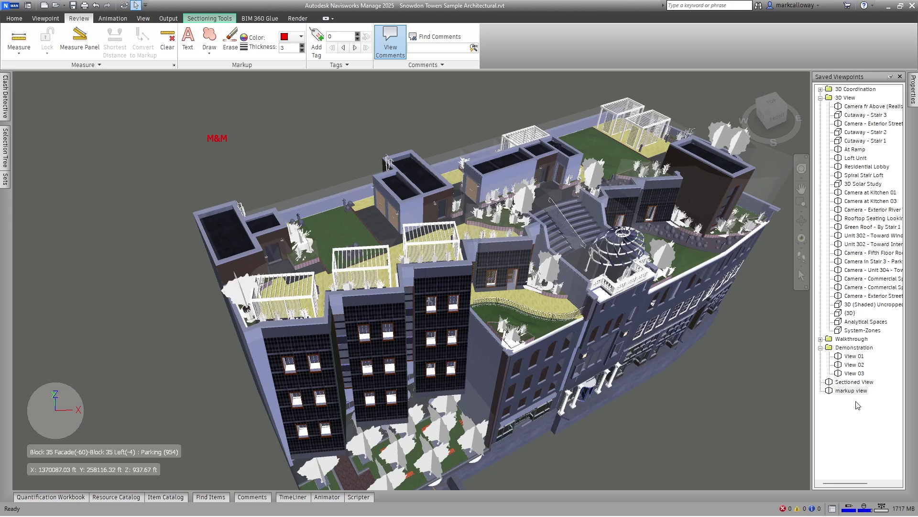
left_click(856, 149)
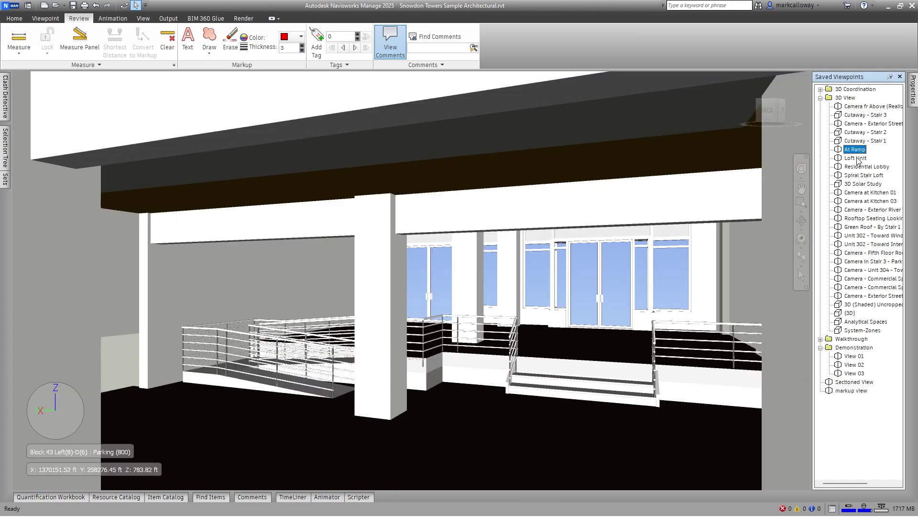
left_click(856, 193)
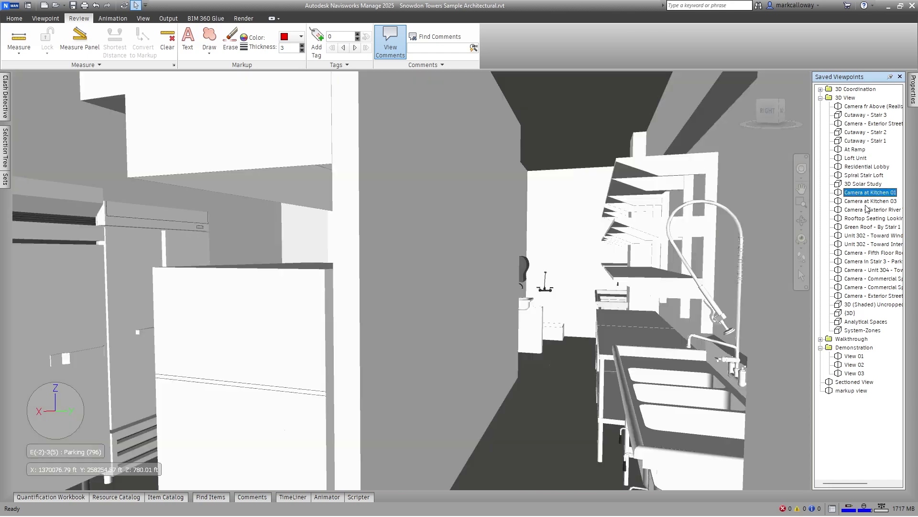
left_click(867, 211)
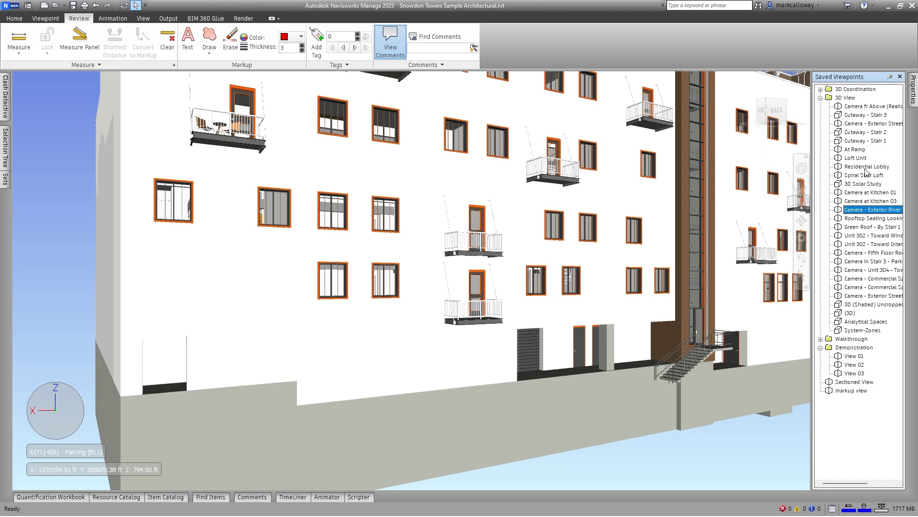
left_click(865, 141)
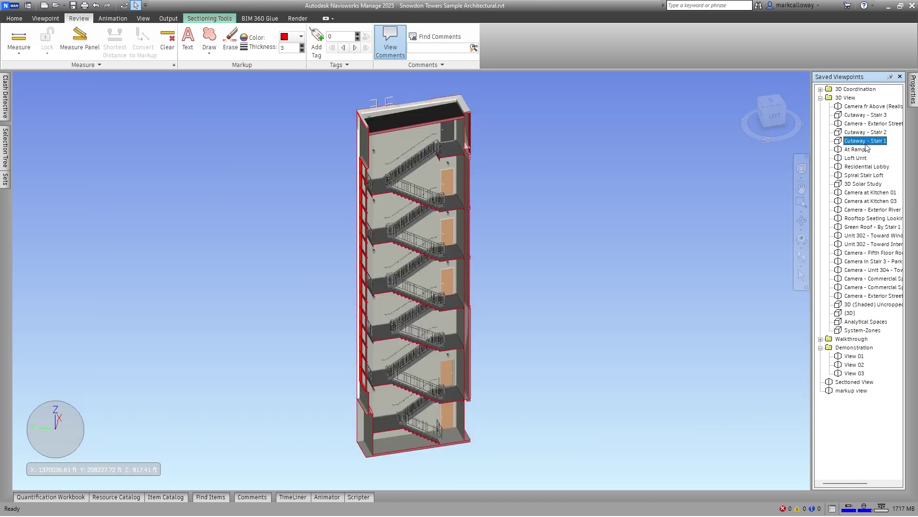
left_click(853, 391)
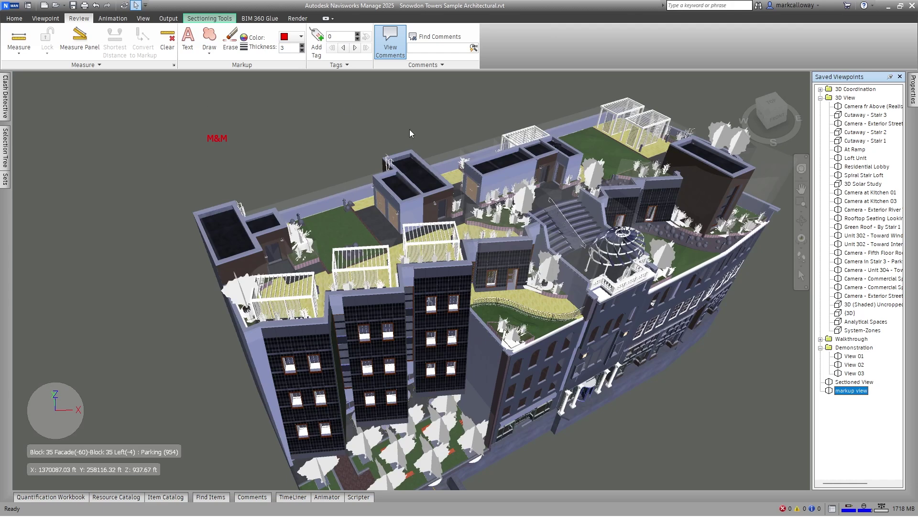
left_click(869, 418)
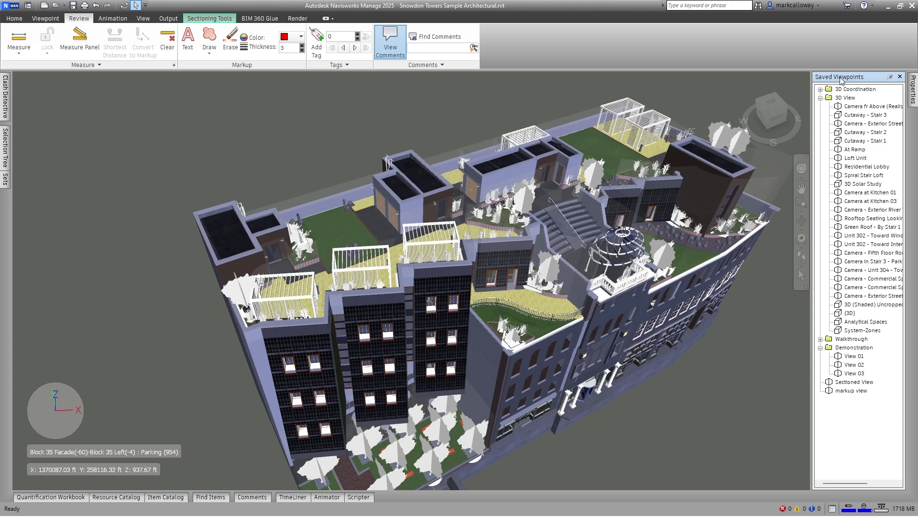
left_click(846, 98)
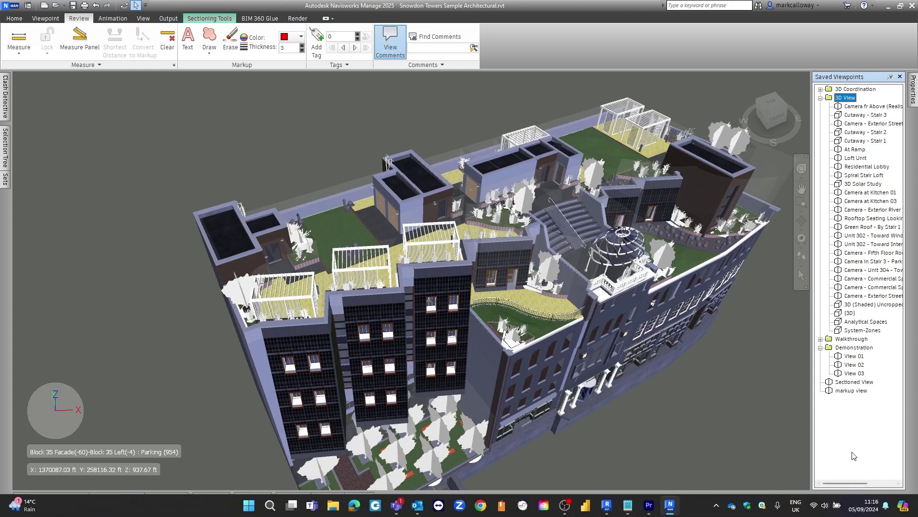